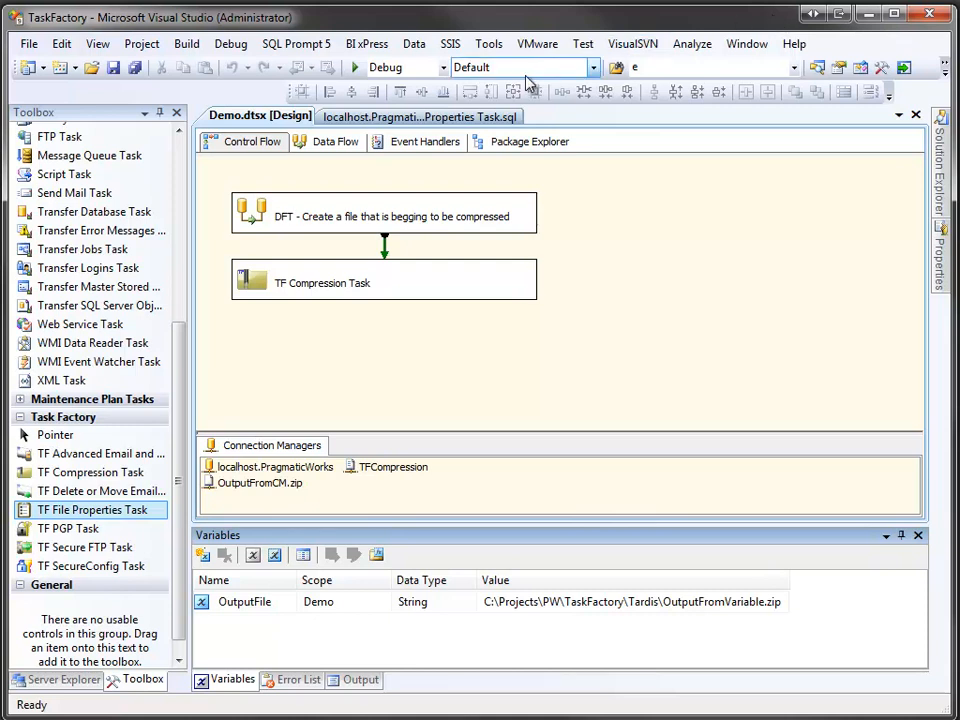
# Copy the sample INSERT INTO CompressionLog statement from the File Properties Task SQL script
pyautogui.click(478, 118)
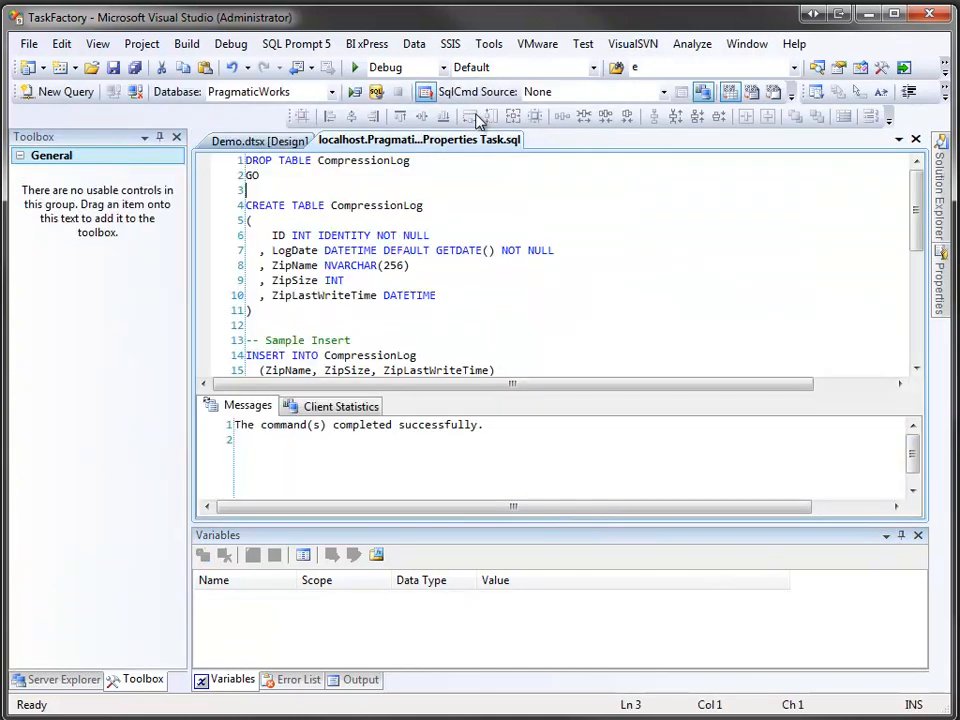
pyautogui.click(232, 218)
pyautogui.moveTo(230, 210); pyautogui.dragTo(203, 315)
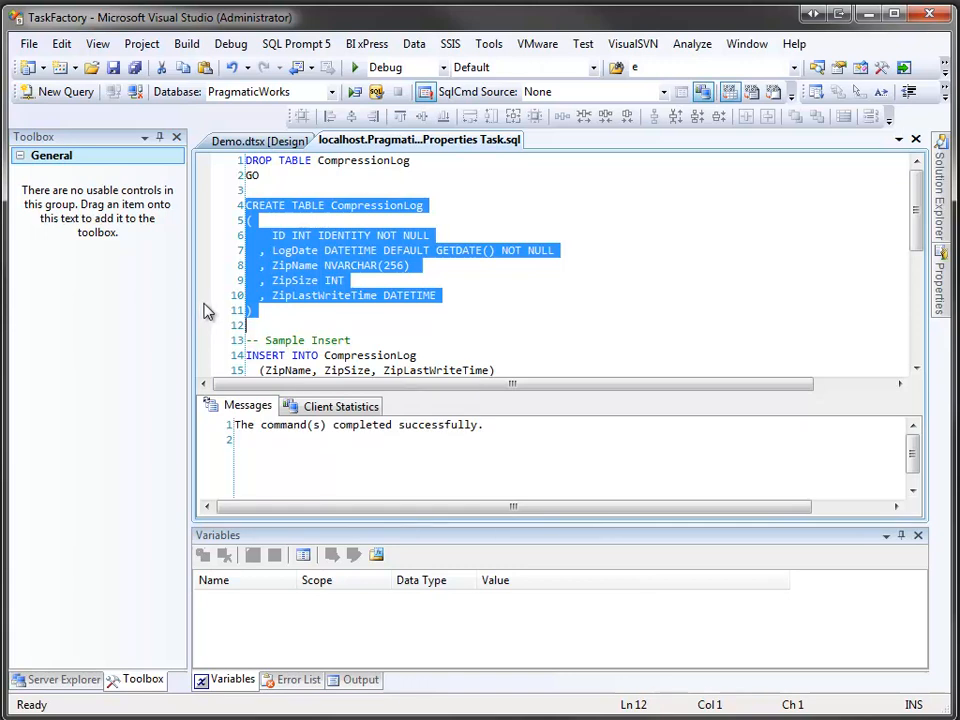
pyautogui.scroll(-2, 297, 301)
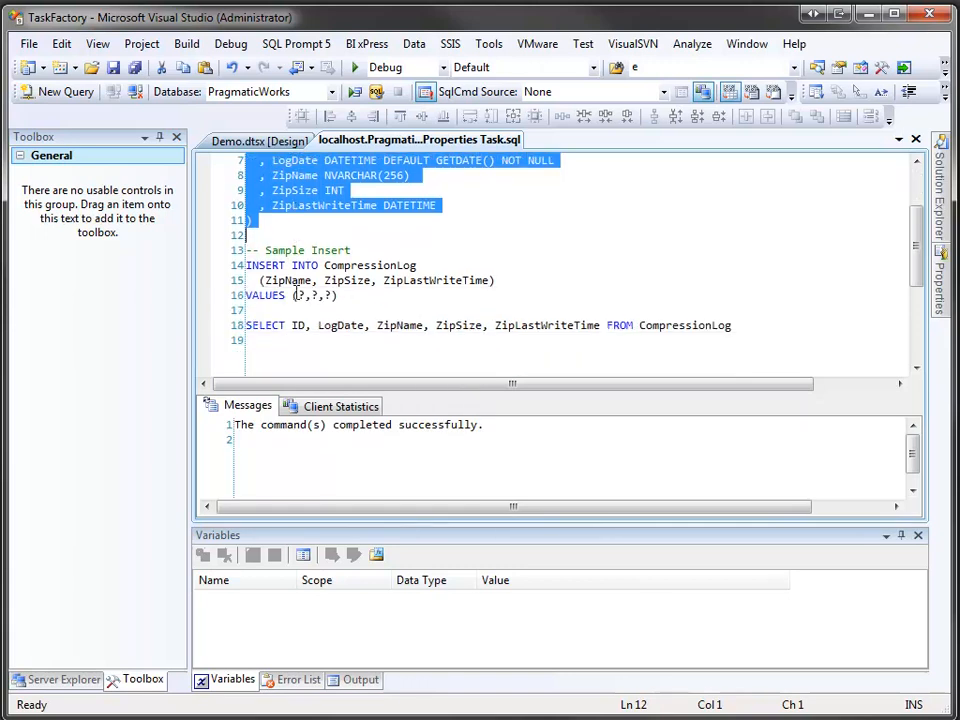
pyautogui.moveTo(343, 297); pyautogui.dragTo(193, 279)
pyautogui.rightClick(255, 280)
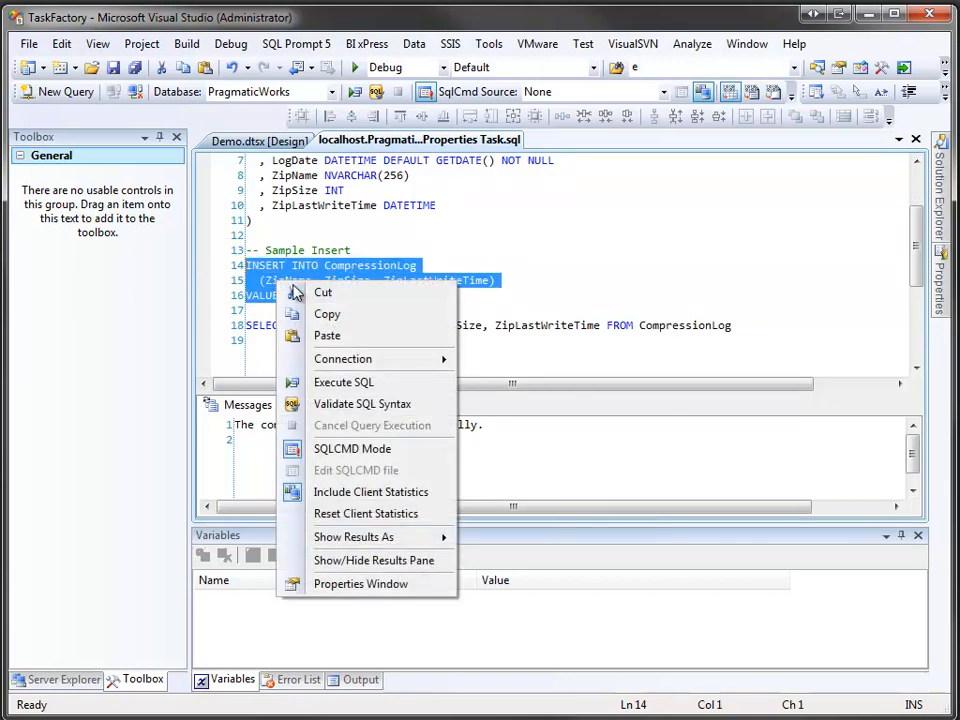
pyautogui.click(312, 314)
pyautogui.click(356, 307)
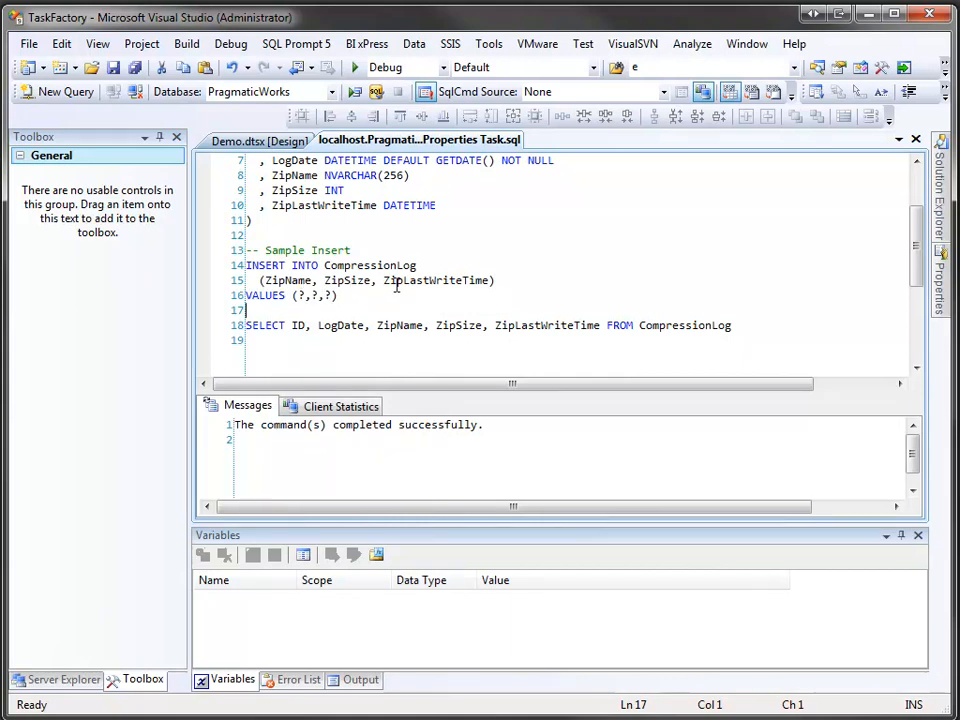
pyautogui.scroll(1, 396, 285)
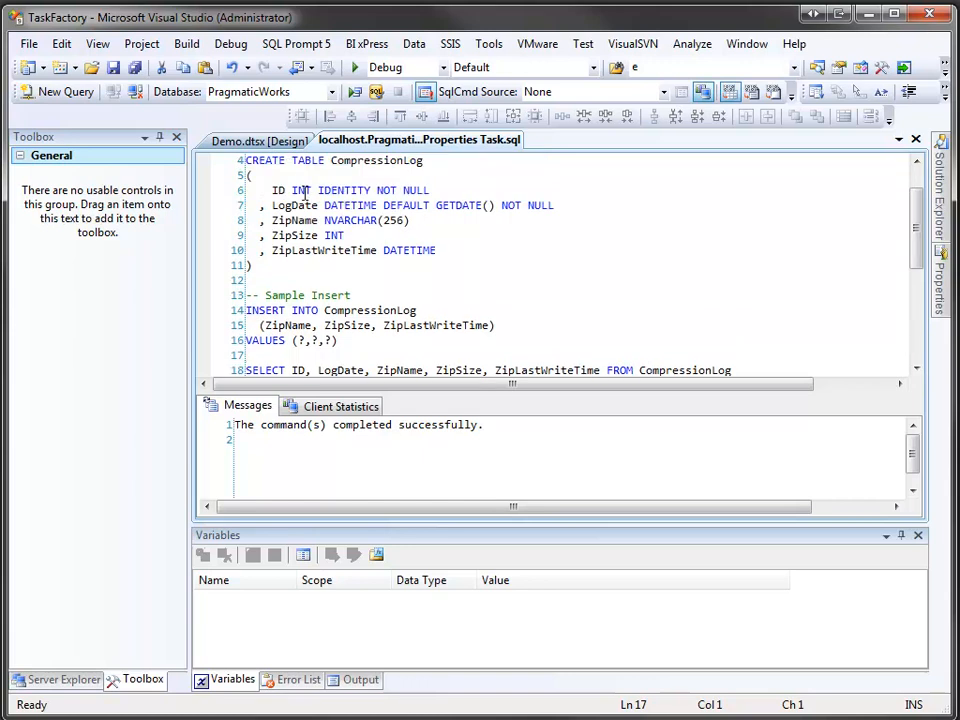
# Add an Execute SQL Task to the control flow of Demo.dtsx, below the TF Compression Task
pyautogui.click(250, 143)
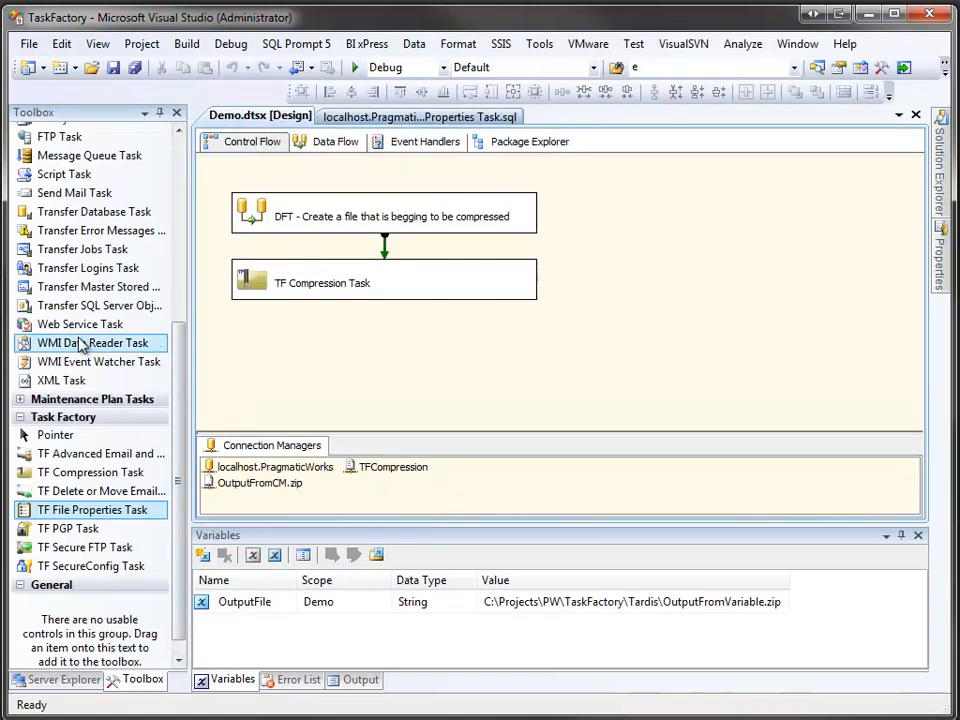
pyautogui.scroll(6, 178, 158)
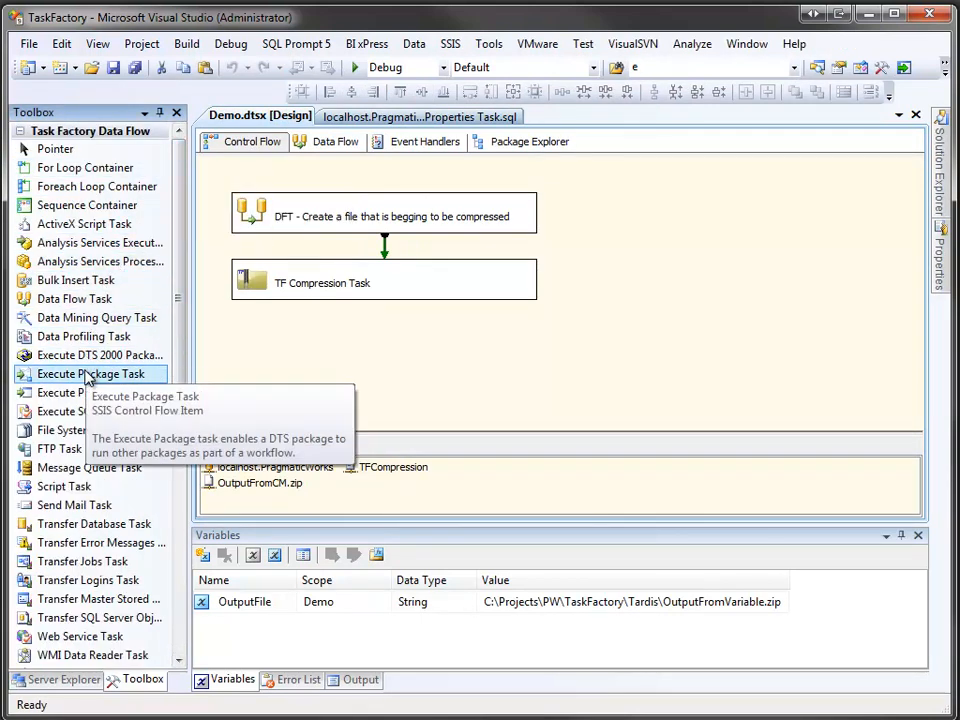
pyautogui.moveTo(72, 414); pyautogui.dragTo(326, 379)
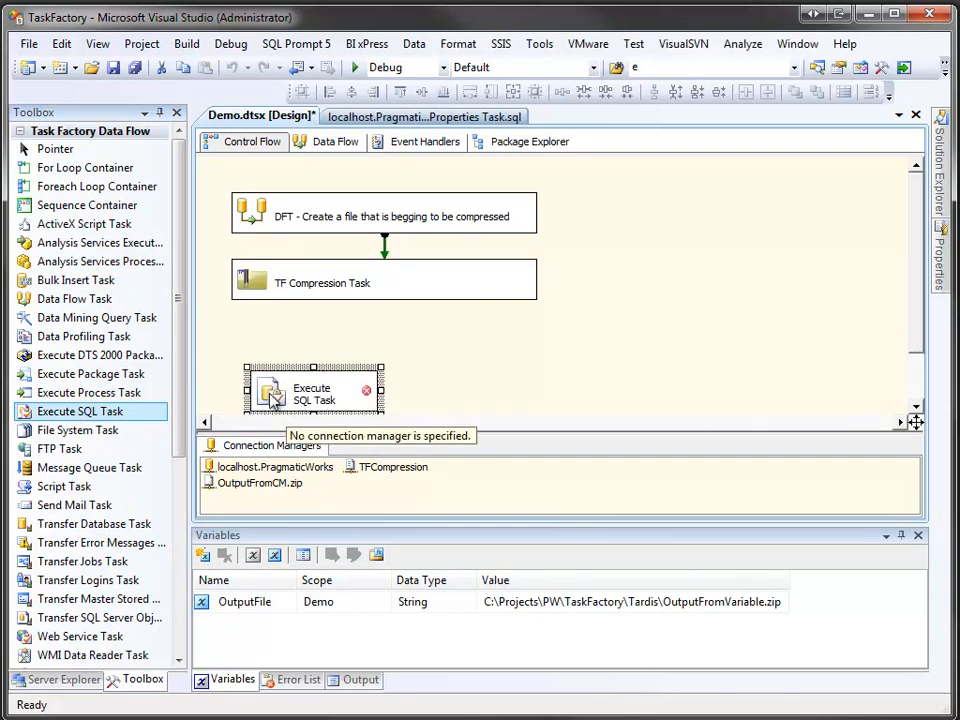
# Open the Execute SQL Task for editing and set its connection to localhost.PragmaticWorks
pyautogui.doubleClick(300, 404)
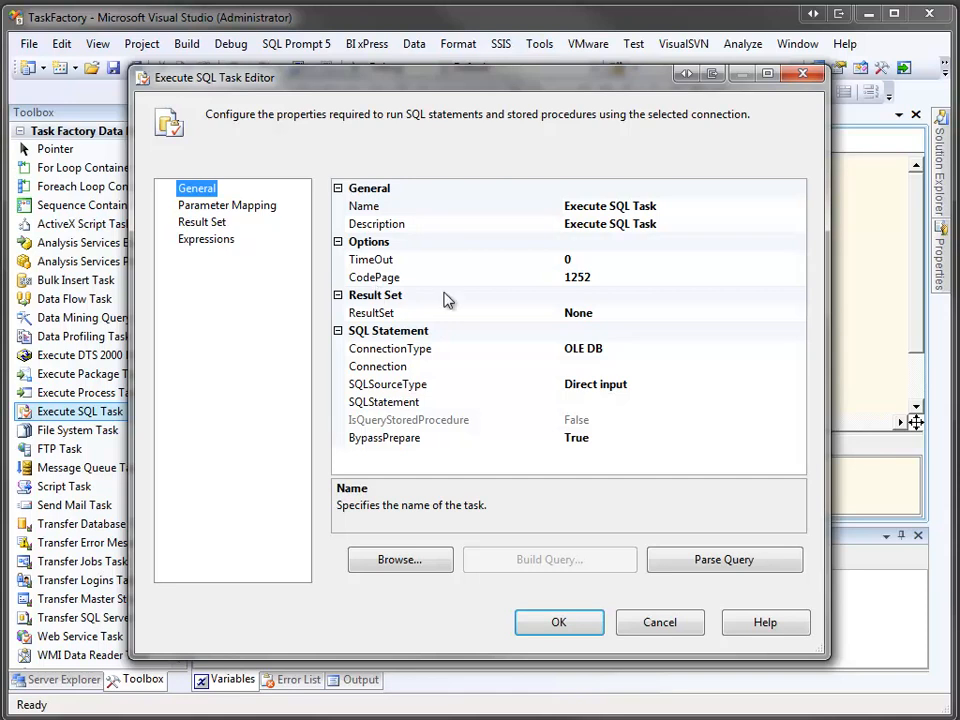
pyautogui.click(625, 367)
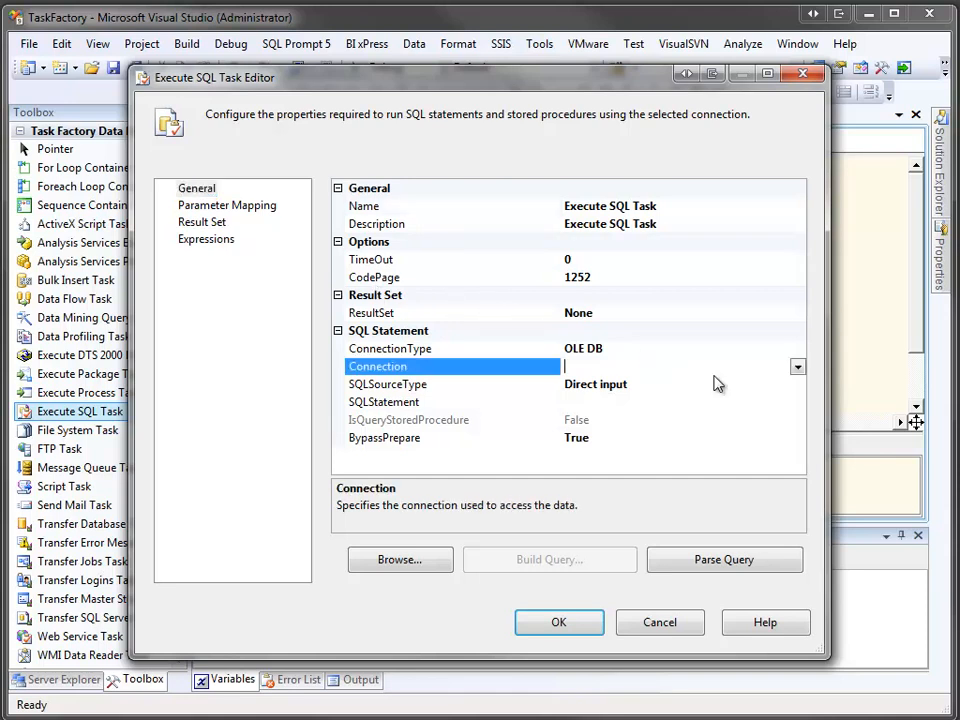
pyautogui.click(797, 368)
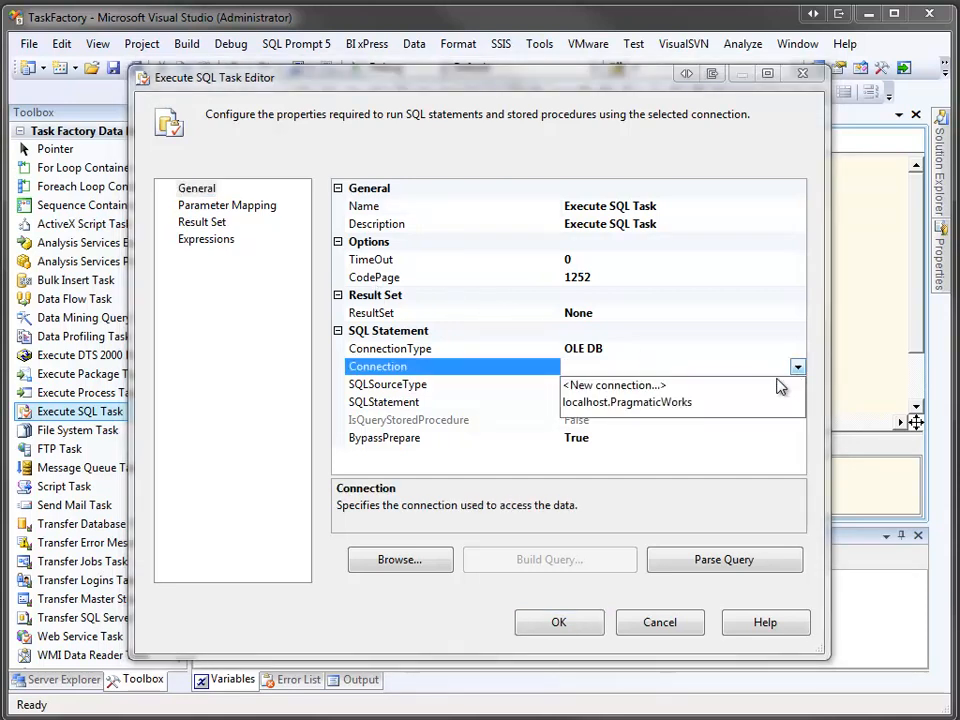
pyautogui.click(734, 403)
# Paste the copied CompressionLog INSERT statement as the task's SQLStatement and accept the task settings
pyautogui.click(681, 401)
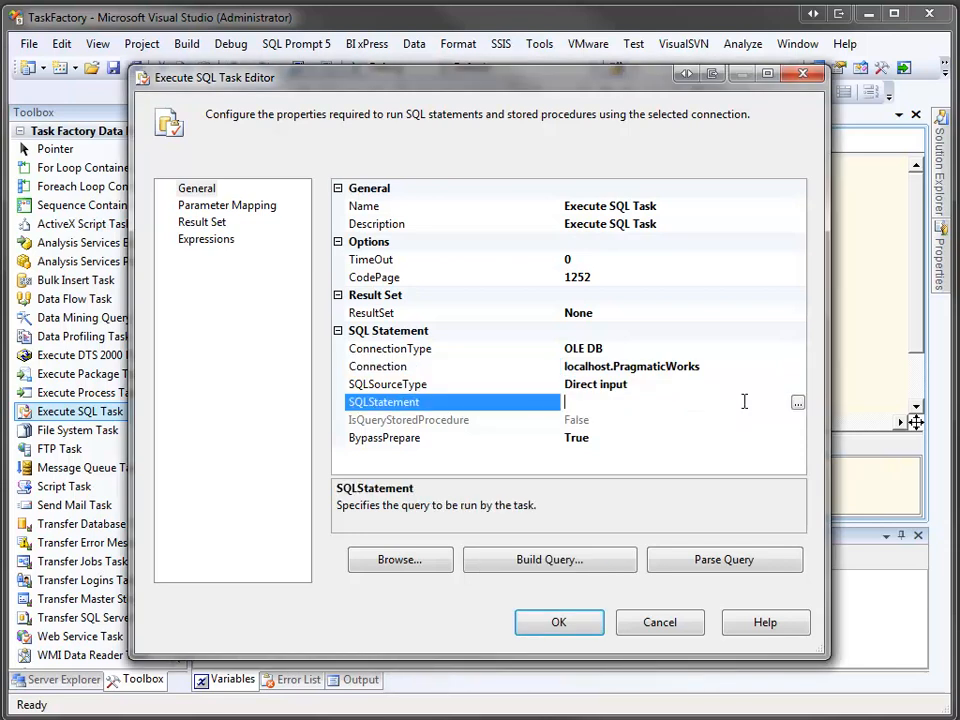
pyautogui.click(797, 401)
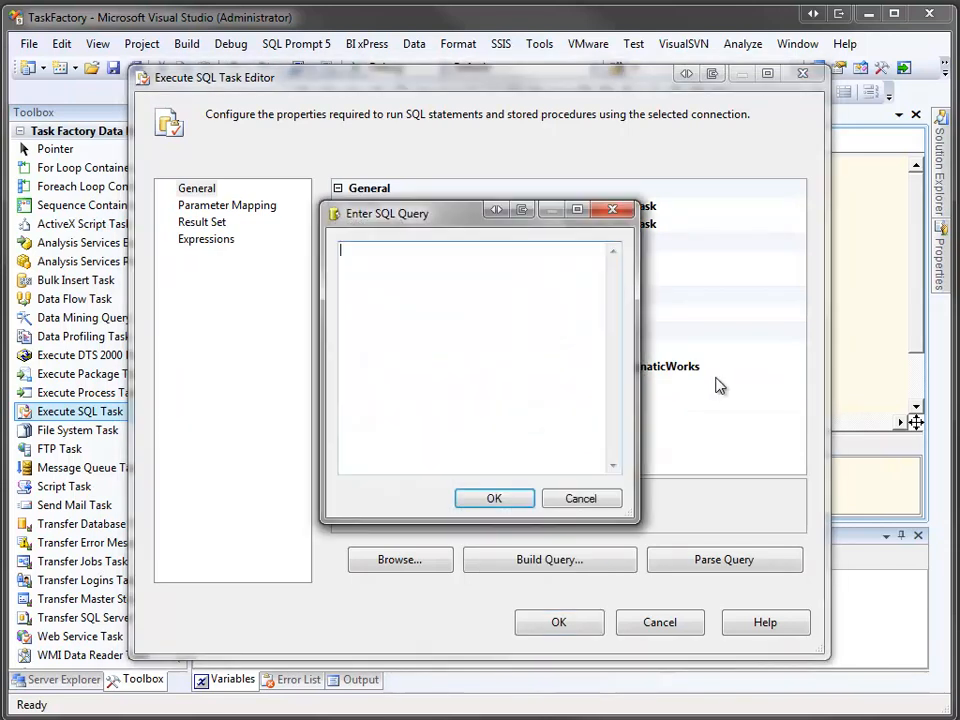
pyautogui.hotkey('ctrl', 'v')
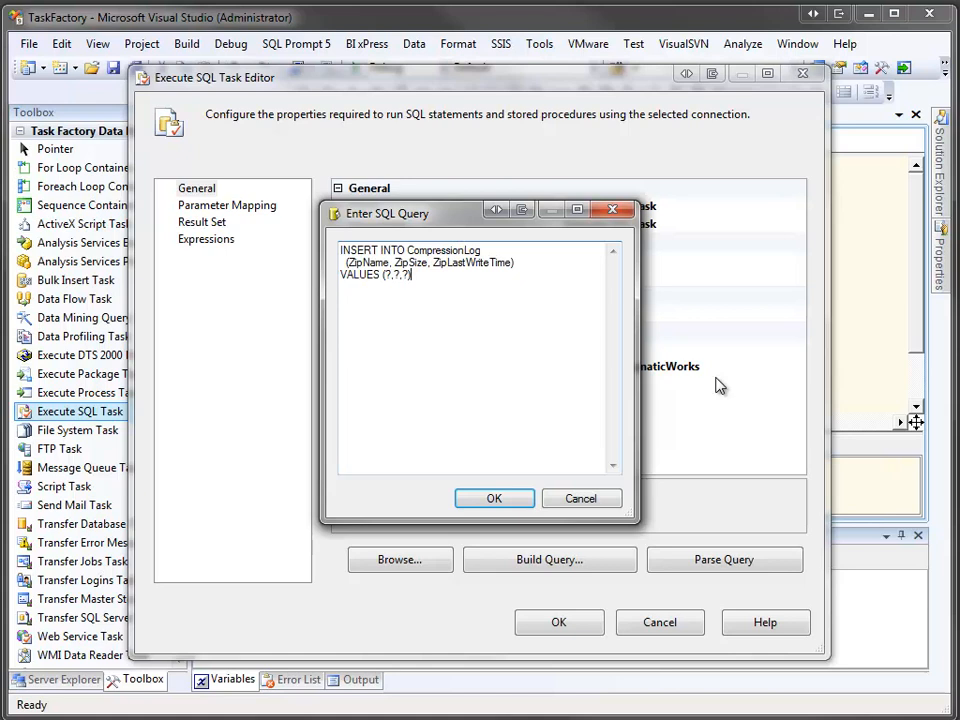
pyautogui.click(496, 499)
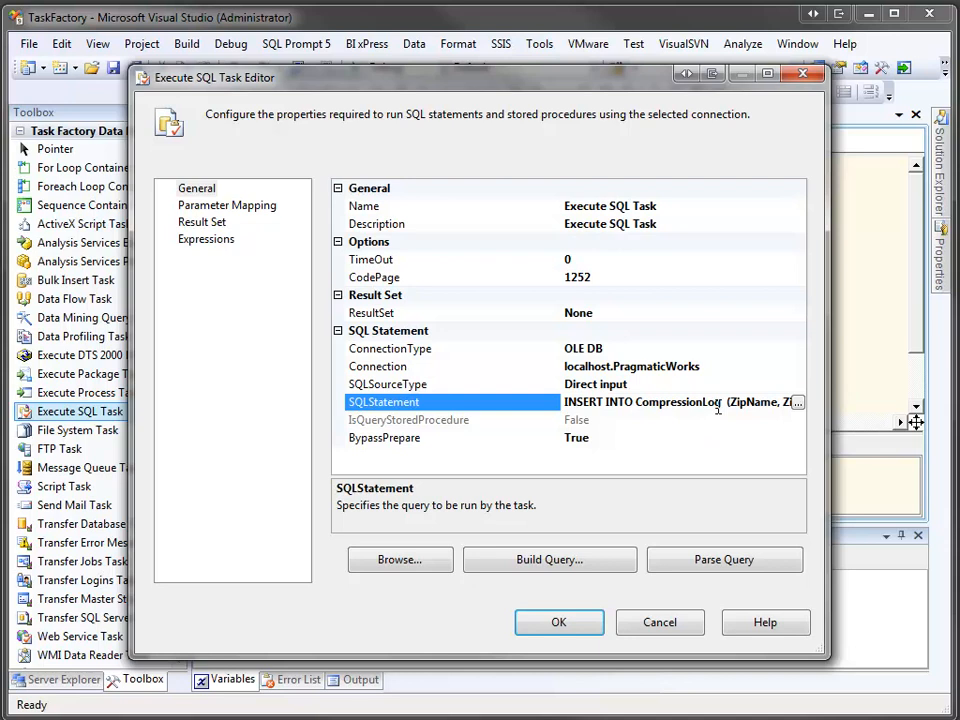
pyautogui.click(570, 623)
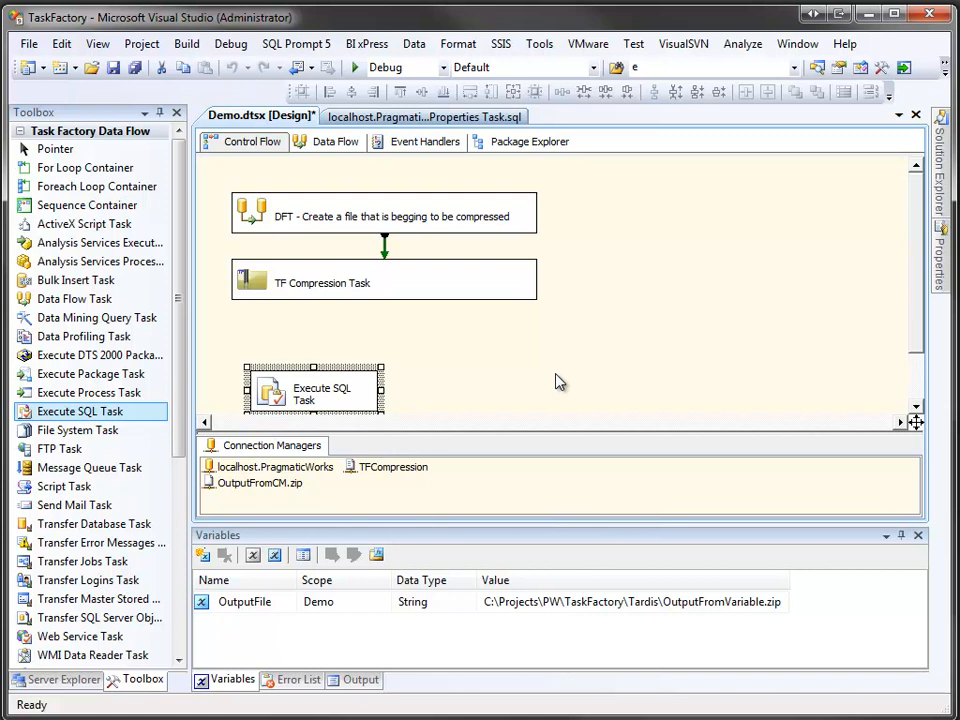
# Add a TF File Properties Task and link it after the TF Compression Task and before the Execute SQL Task
pyautogui.scroll(-1, 172, 443)
pyautogui.scroll(-5, 172, 443)
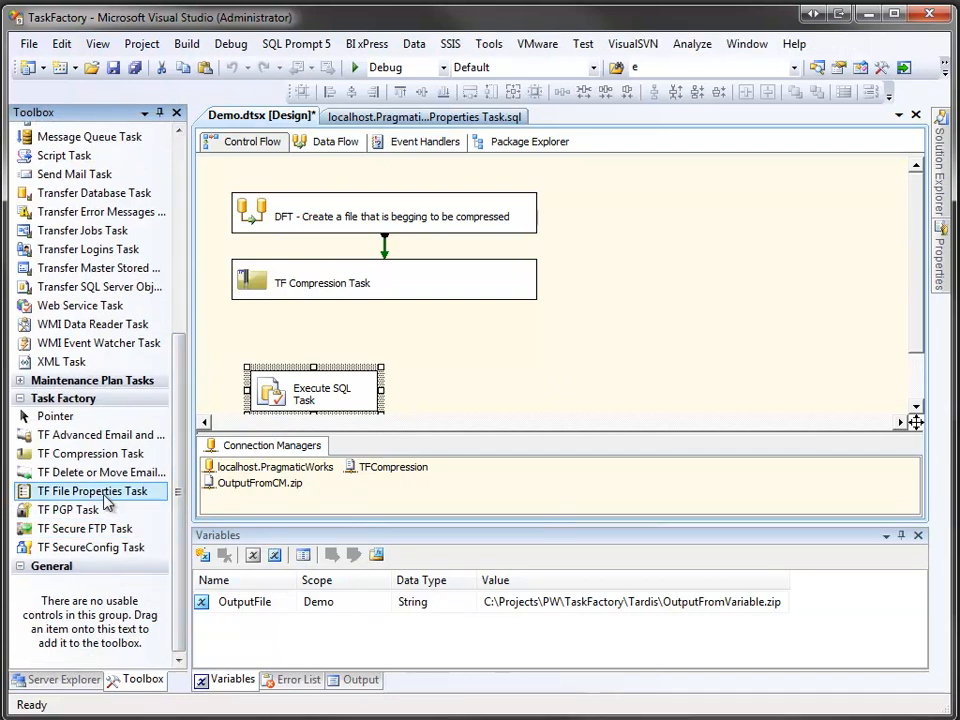
pyautogui.moveTo(107, 500); pyautogui.dragTo(313, 330)
pyautogui.click(386, 293)
pyautogui.moveTo(384, 310); pyautogui.dragTo(388, 330)
pyautogui.click(375, 340)
pyautogui.moveTo(376, 366); pyautogui.dragTo(337, 410)
pyautogui.doubleClick(337, 343)
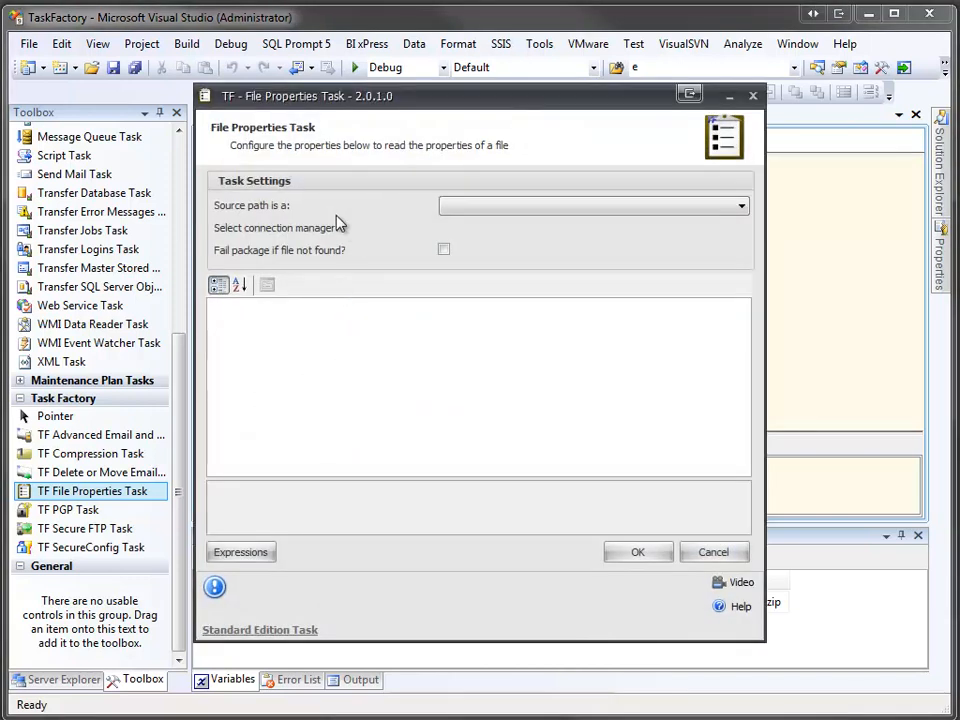
pyautogui.click(475, 208)
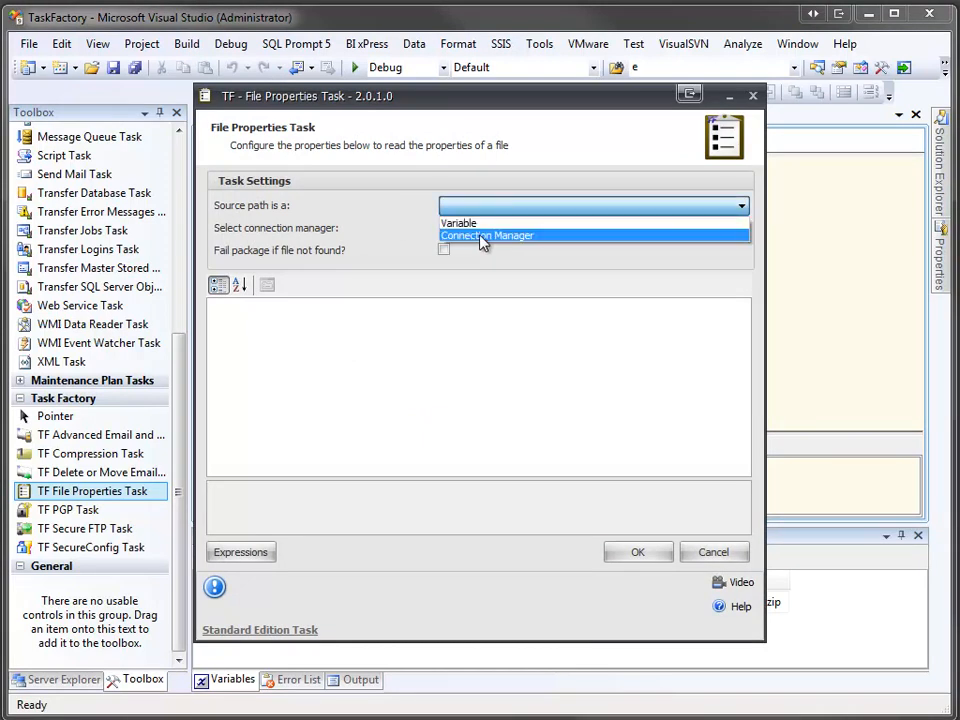
pyautogui.click(708, 553)
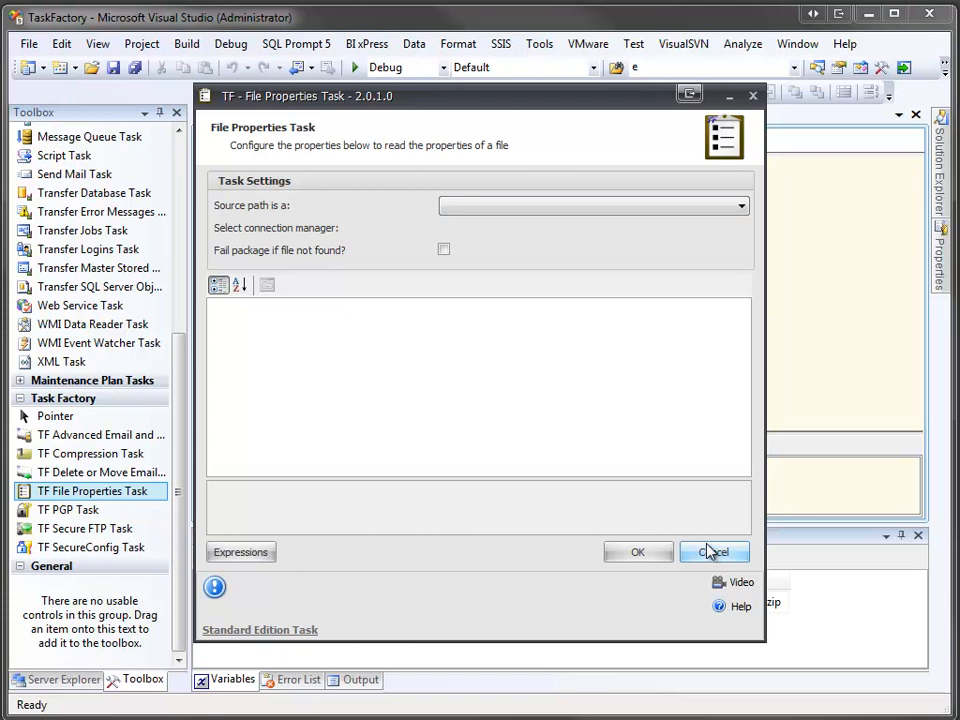
pyautogui.click(708, 555)
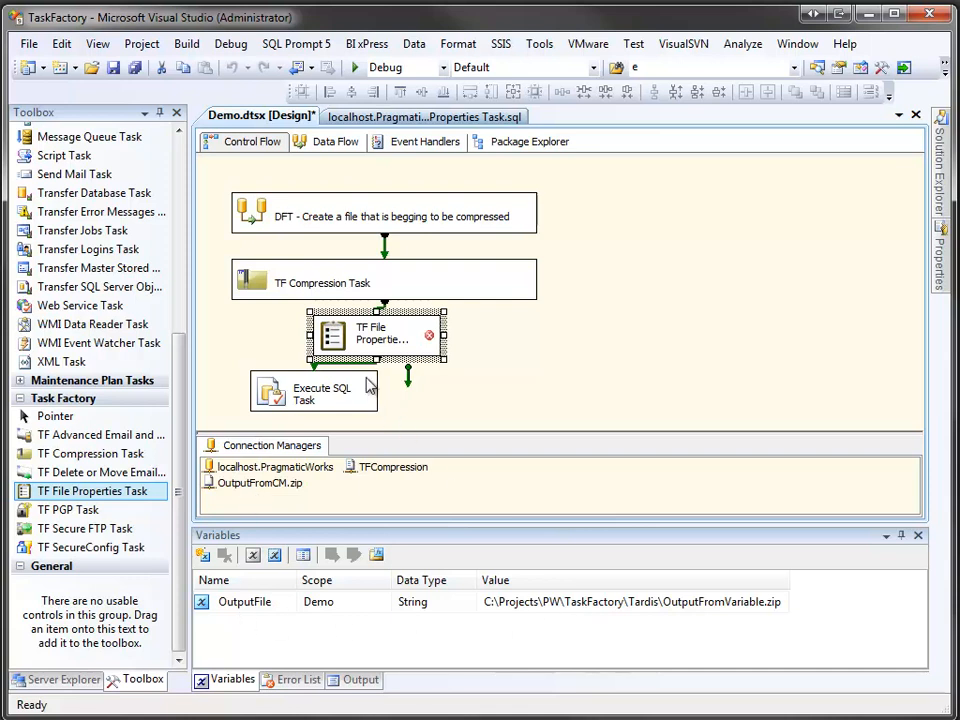
# In the TF File Properties Task, set the source path to Connection Manager and select OutputFromCM.zip
pyautogui.doubleClick(340, 345)
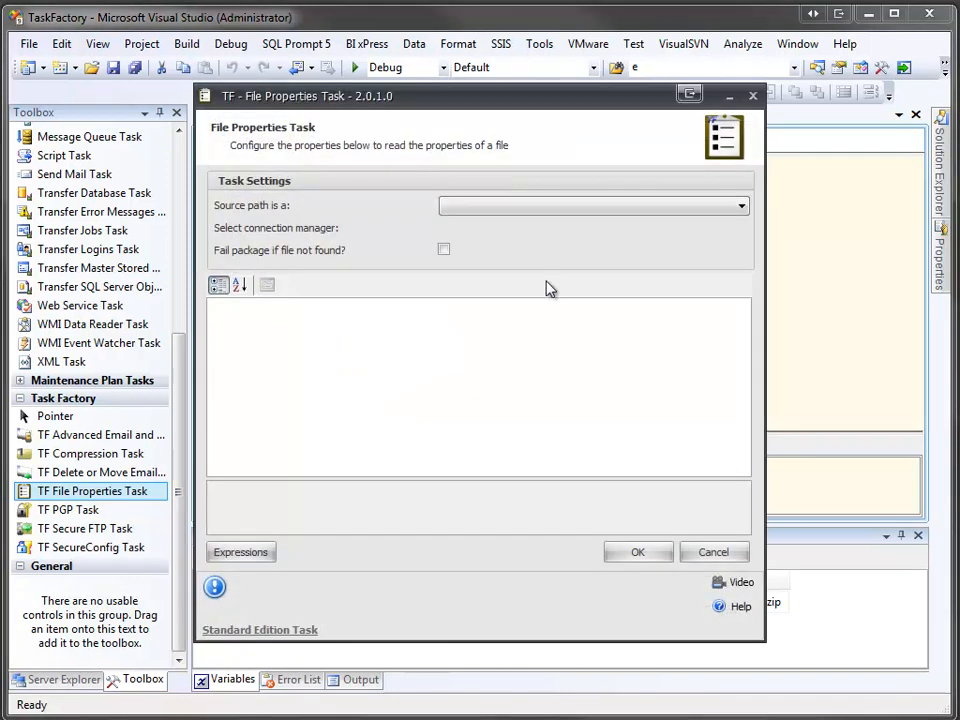
pyautogui.click(740, 210)
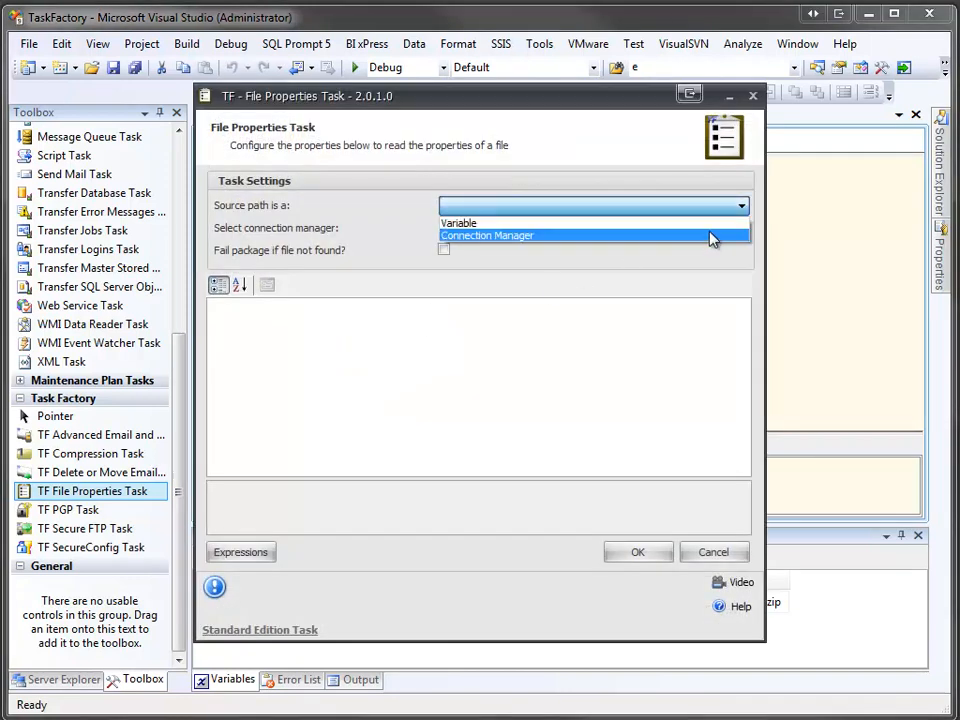
pyautogui.click(705, 234)
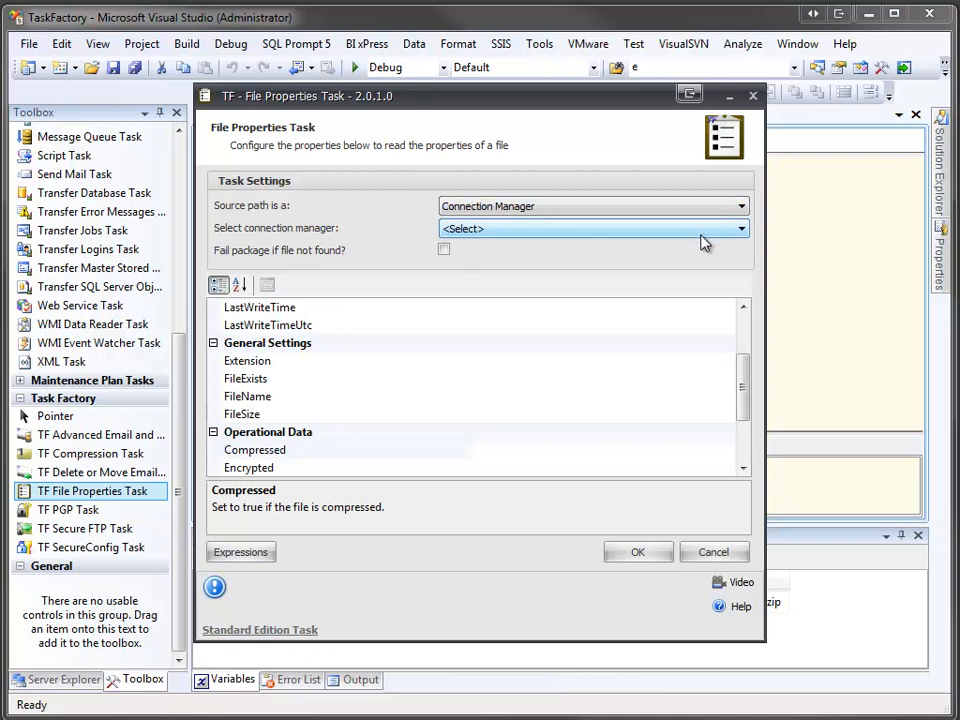
pyautogui.click(655, 236)
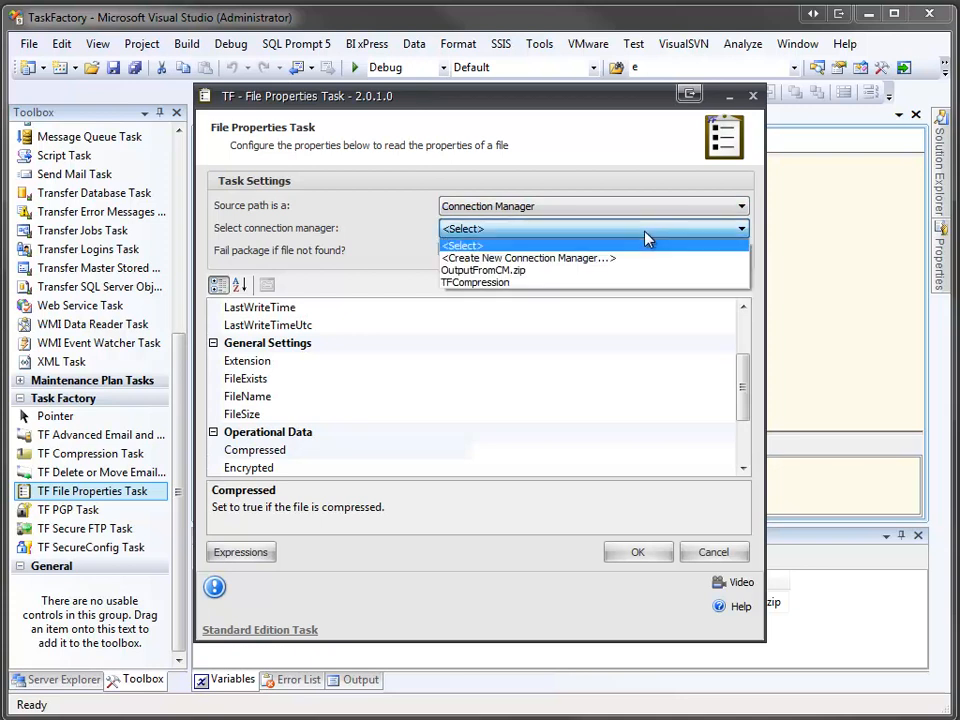
pyautogui.click(622, 271)
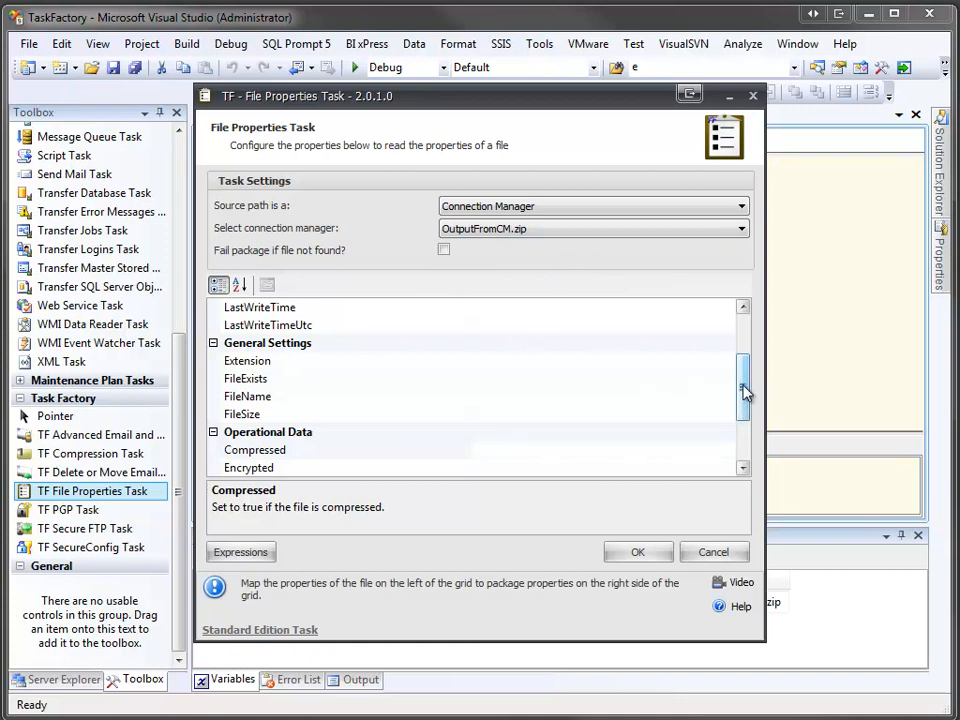
# Map the LastWriteTime file property to a new DateTime variable named LastWriteTime in the Demo container
pyautogui.moveTo(743, 393); pyautogui.dragTo(735, 346)
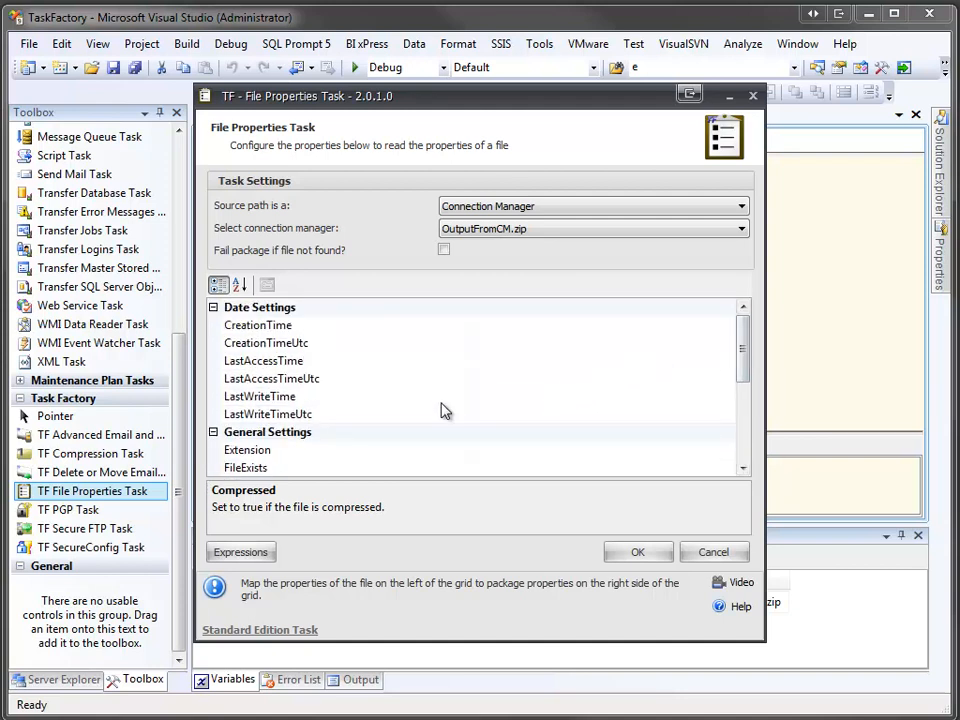
pyautogui.click(412, 400)
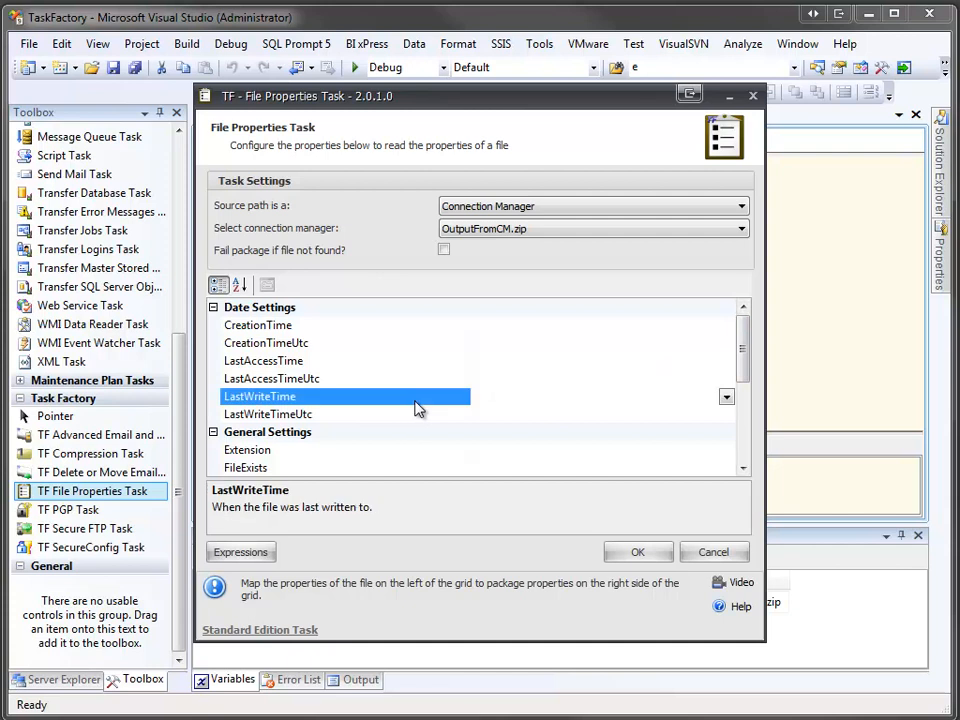
pyautogui.click(727, 398)
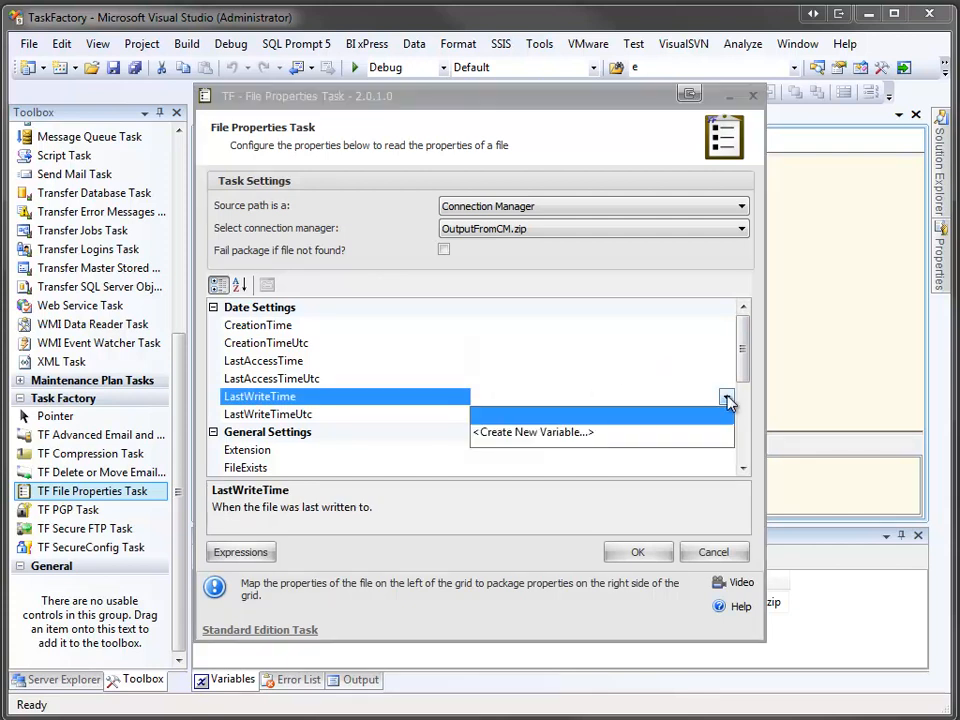
pyautogui.click(578, 437)
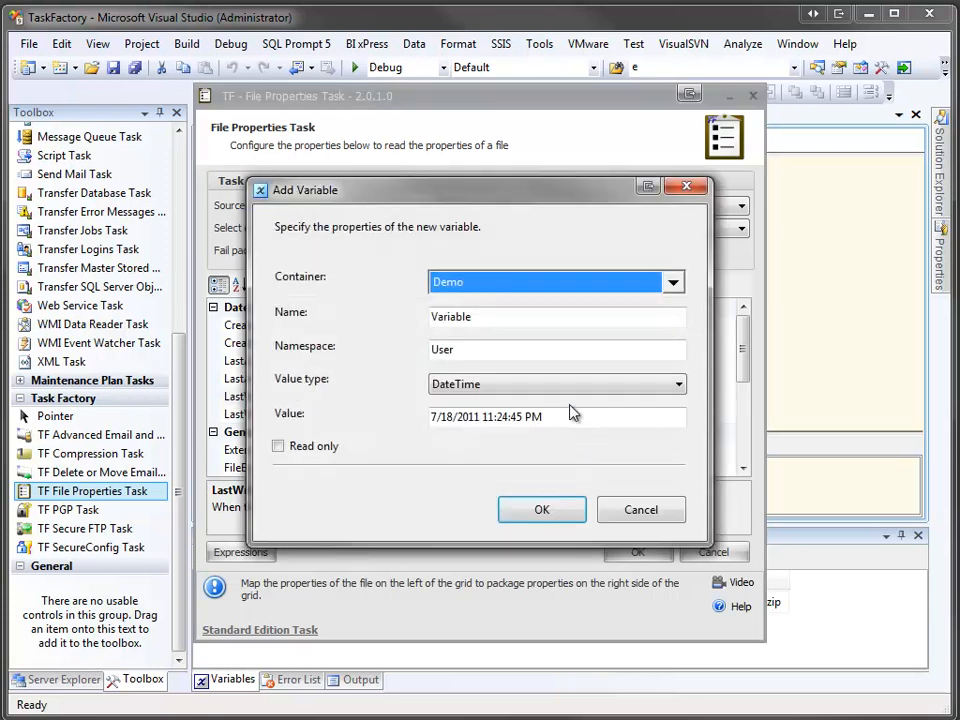
pyautogui.doubleClick(518, 318)
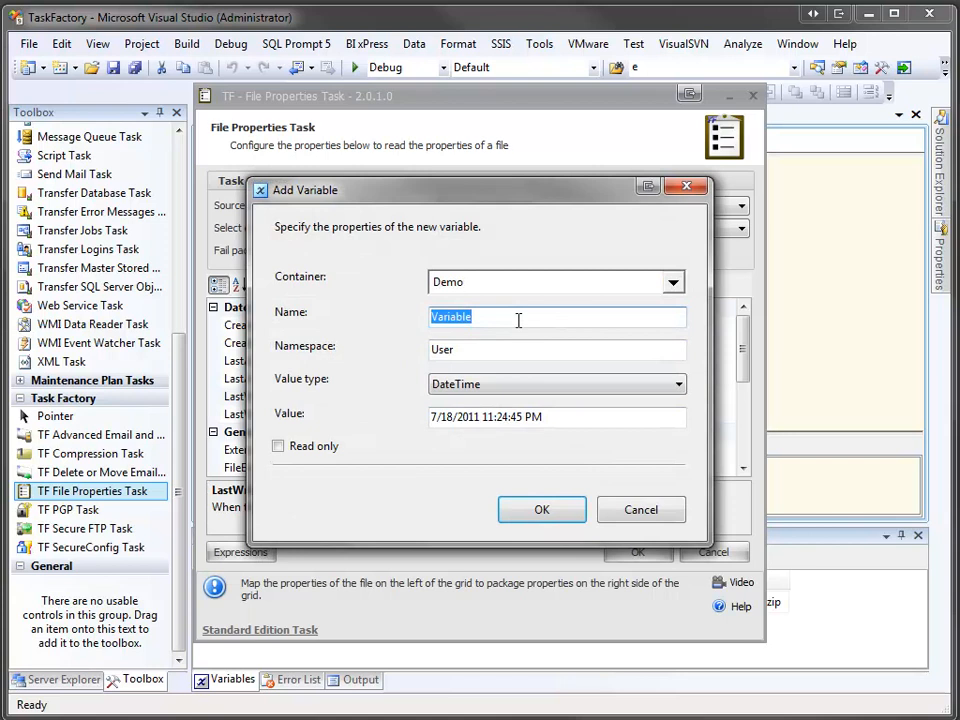
pyautogui.write('LastWriteTIme')
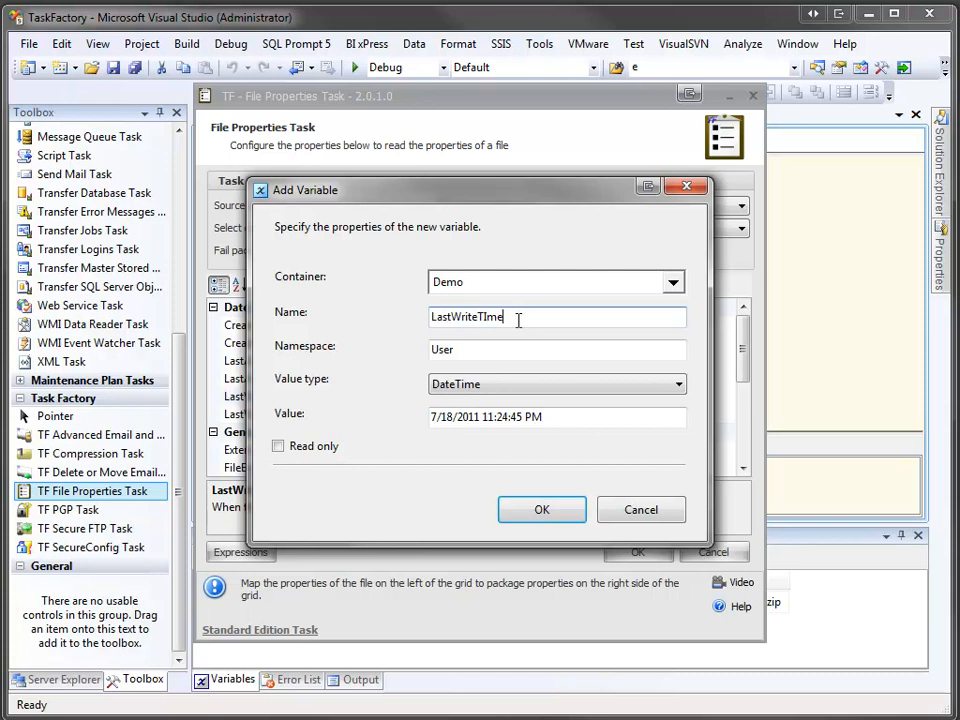
pyautogui.press('BackSpace')
pyautogui.press('BackSpace')
pyautogui.press('BackSpace')
pyautogui.write('ime')
pyautogui.click(541, 510)
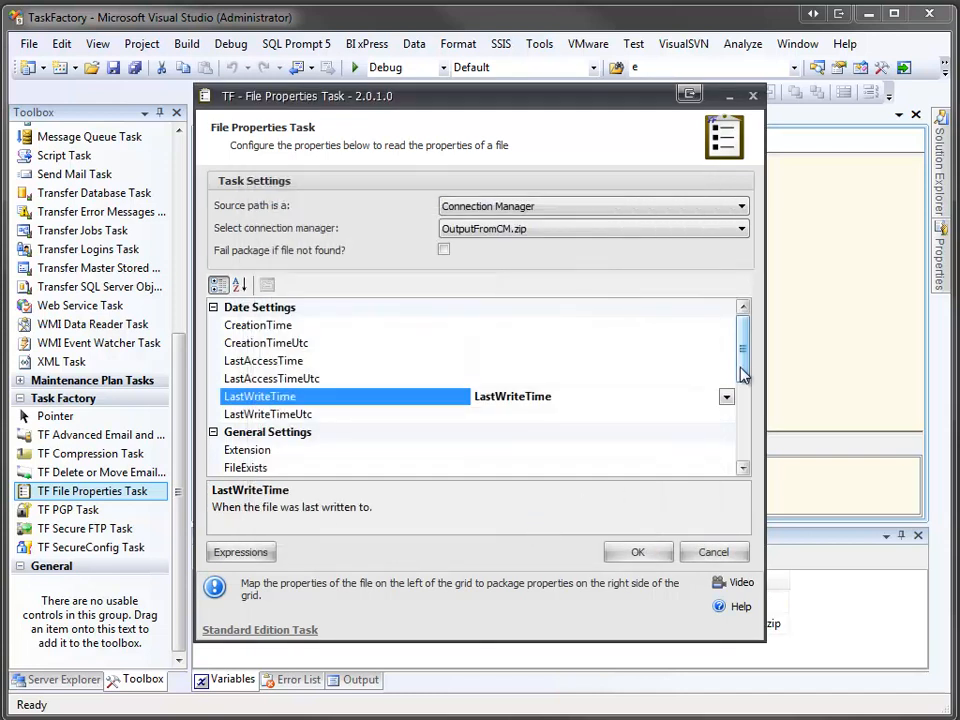
# Map the FileSize file property to a new Int64 variable named Zipfilesize in the Demo container
pyautogui.moveTo(744, 368); pyautogui.dragTo(746, 407)
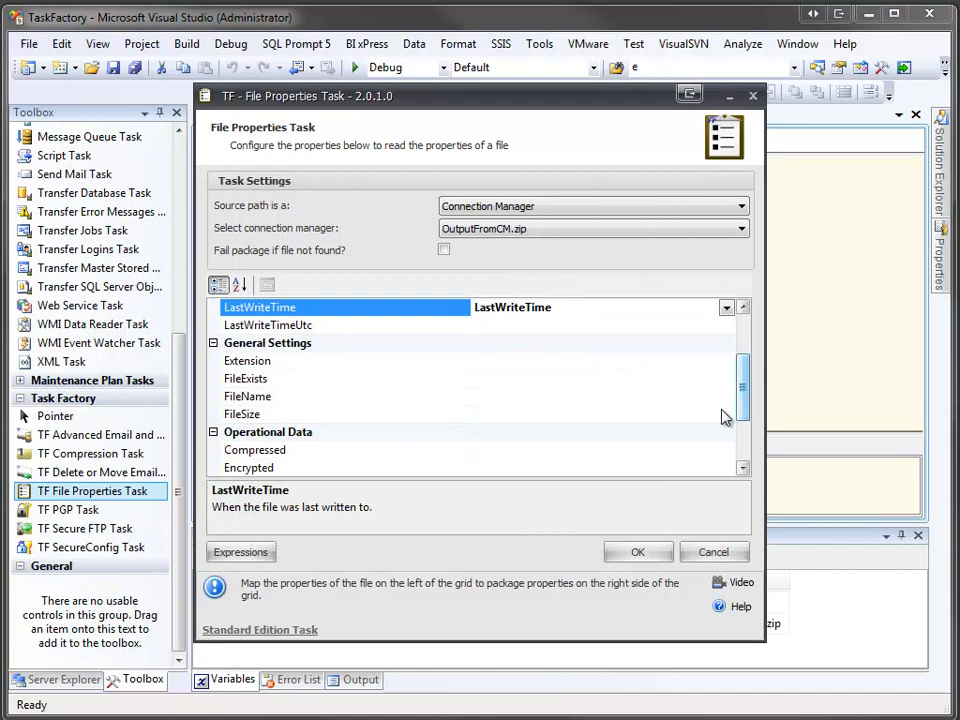
pyautogui.click(441, 416)
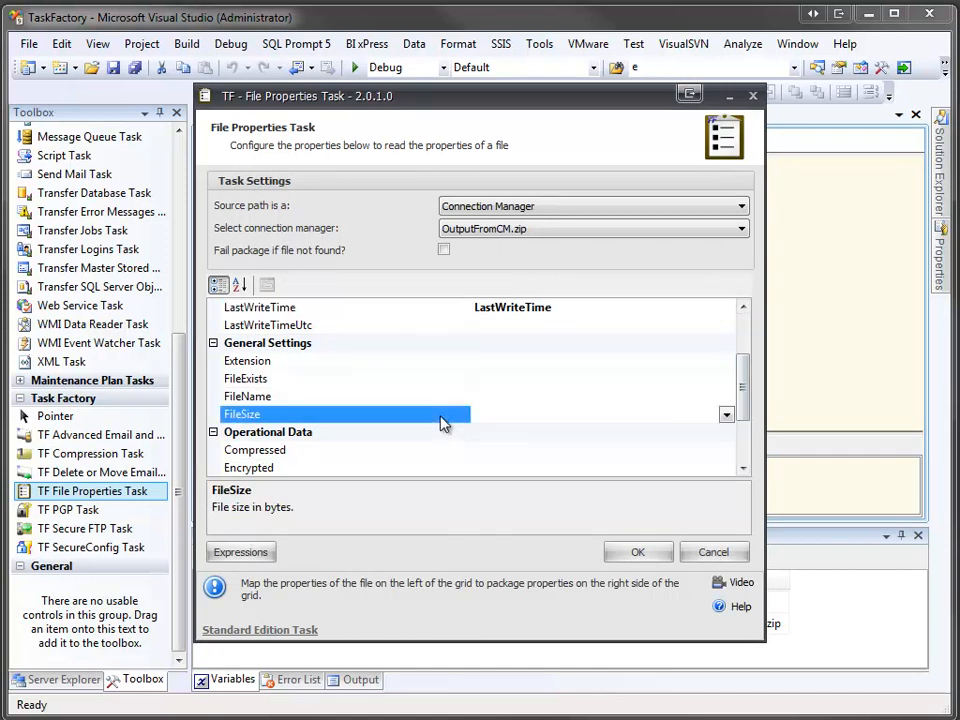
pyautogui.click(727, 416)
pyautogui.click(617, 452)
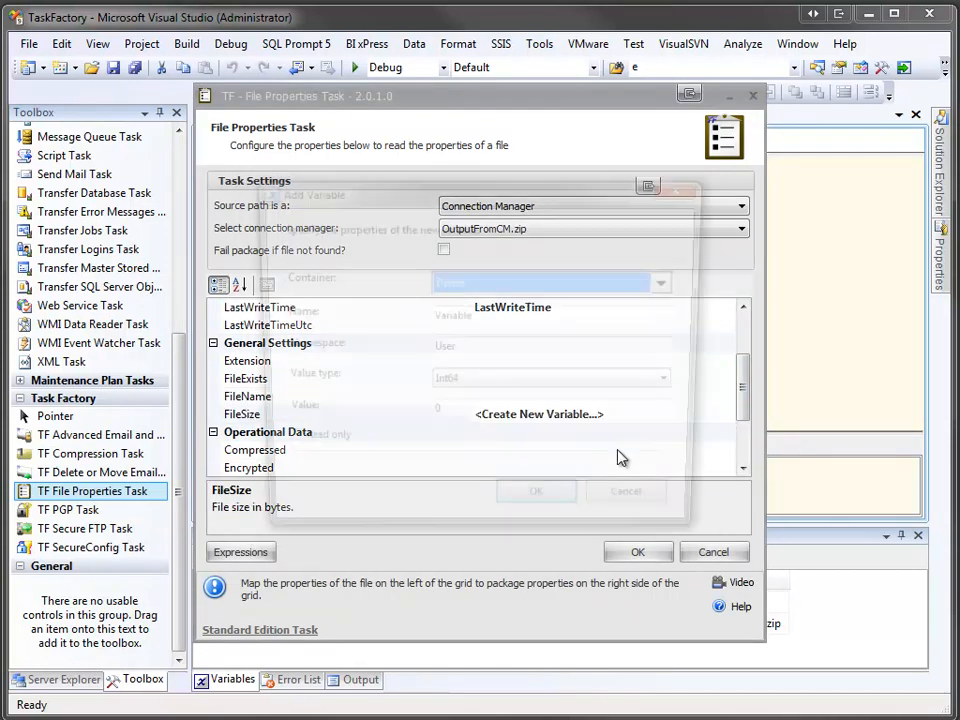
pyautogui.press('Tab')
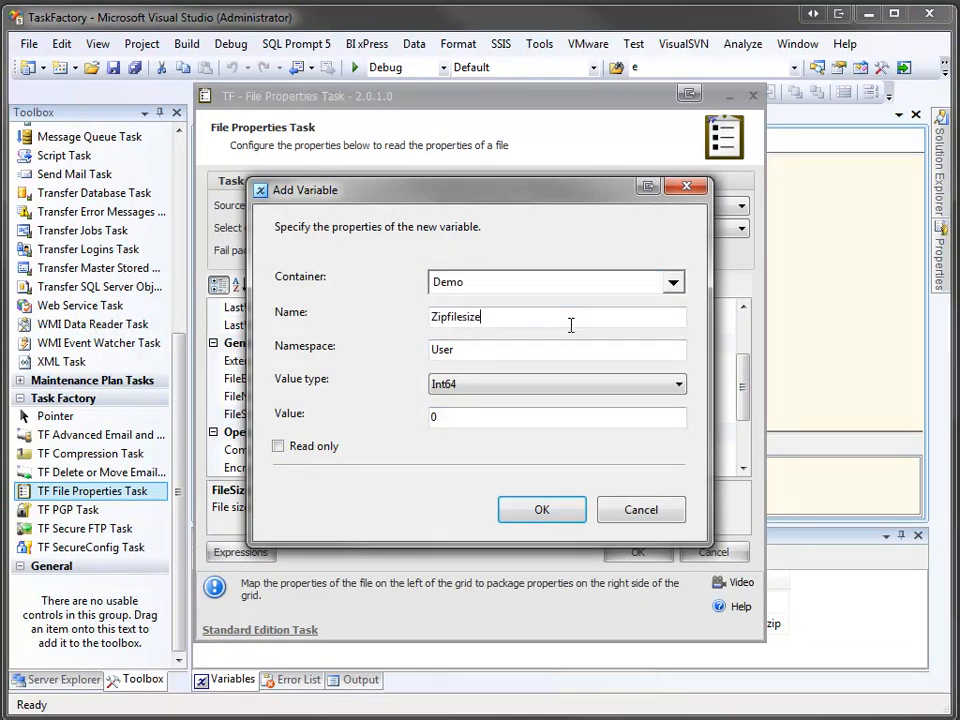
pyautogui.click(530, 510)
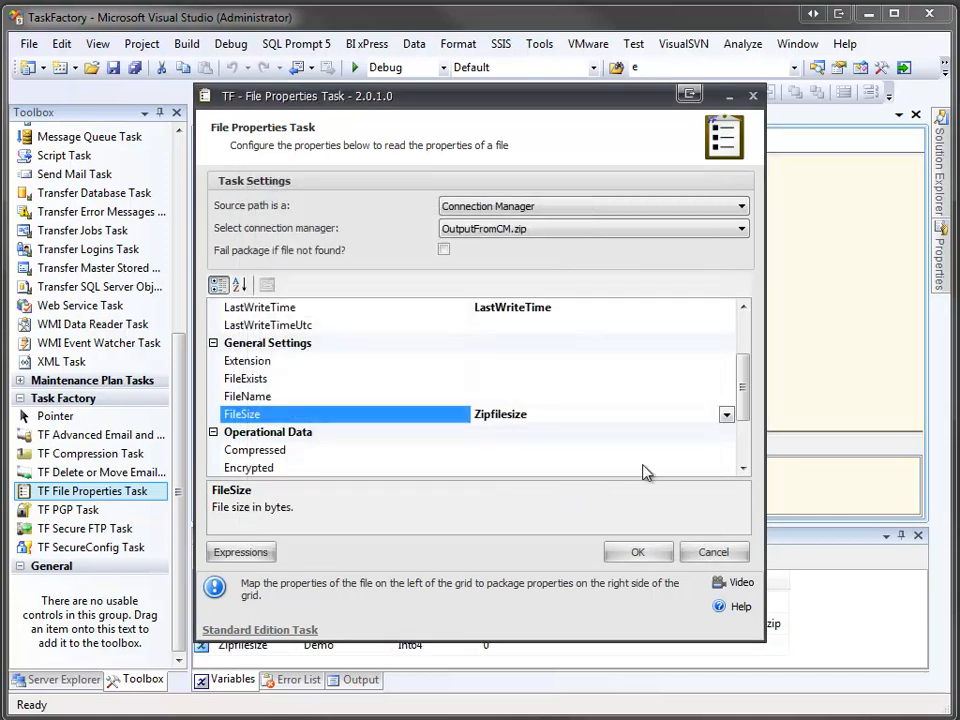
# Map the FileName file property to a new String variable named Zipfilename in the Demo container and accept the File Properties Task settings
pyautogui.scroll(-1, 745, 406)
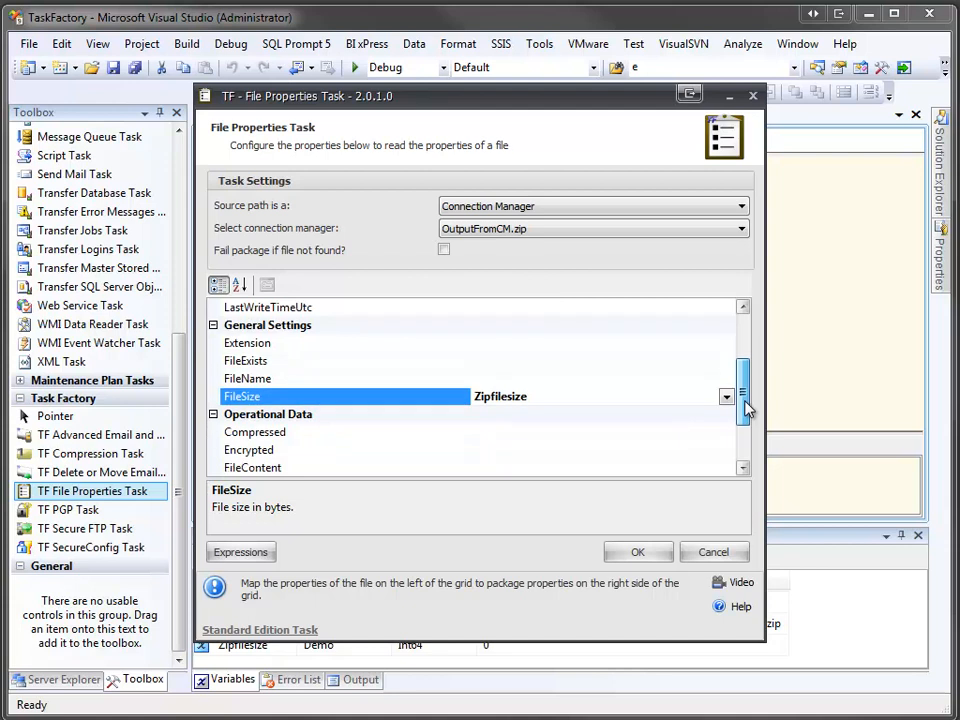
pyautogui.click(677, 380)
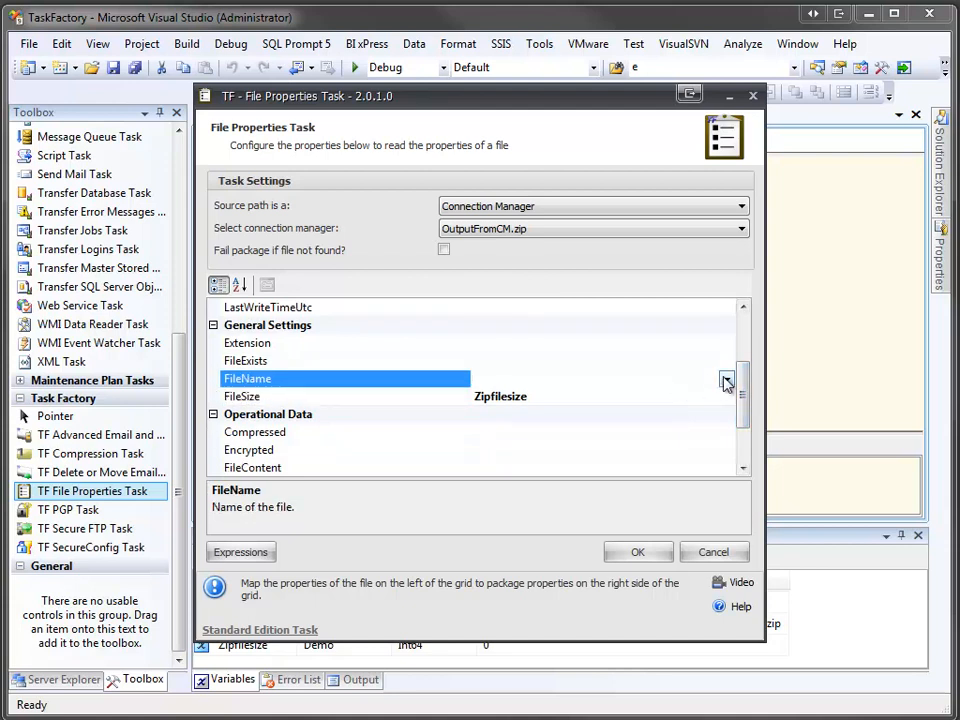
pyautogui.click(725, 381)
pyautogui.click(602, 409)
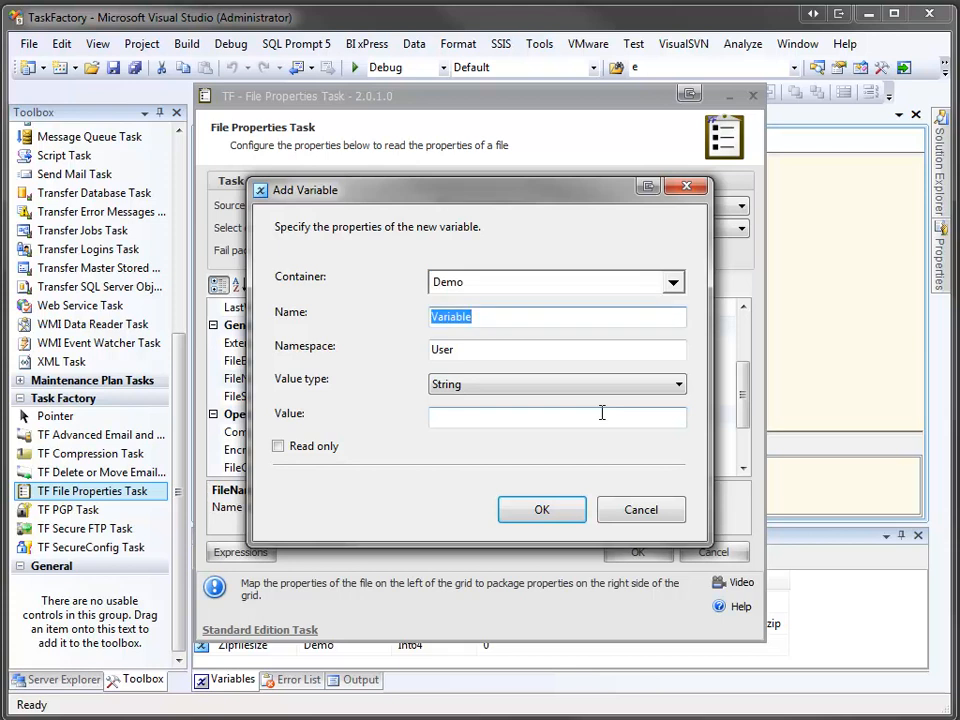
pyautogui.write('Zipfilename')
pyautogui.click(548, 515)
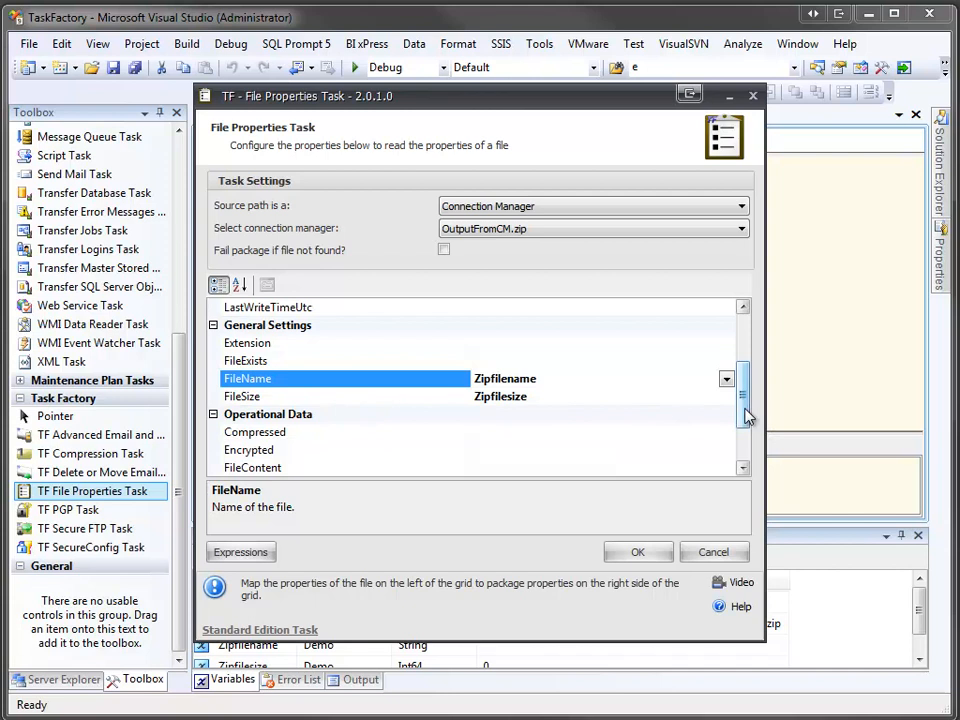
pyautogui.moveTo(745, 416)
pyautogui.mouseDown()
pyautogui.moveTo(748, 352)
pyautogui.moveTo(744, 429)
pyautogui.mouseUp()
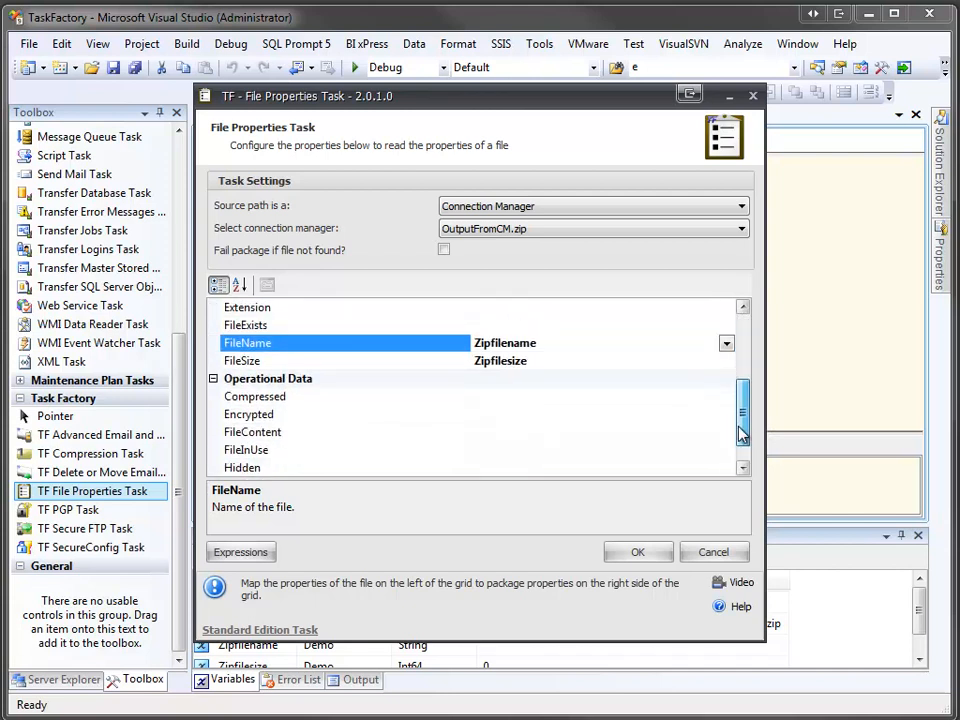
pyautogui.click(630, 560)
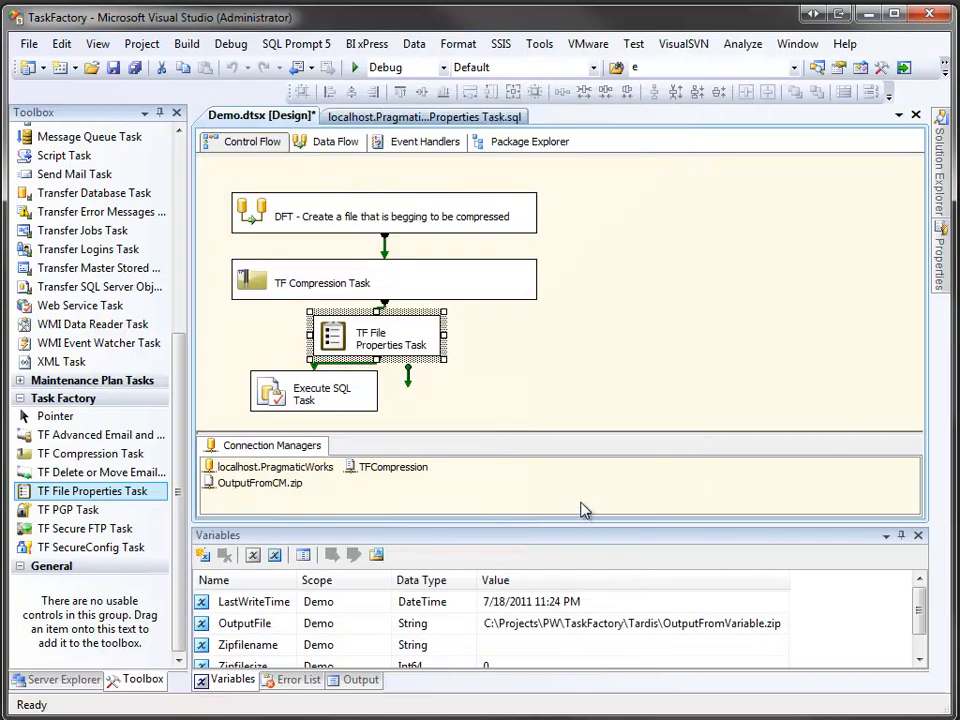
# In the Execute SQL Task, add an input parameter mapping for the User::Zipfilename variable
pyautogui.doubleClick(268, 396)
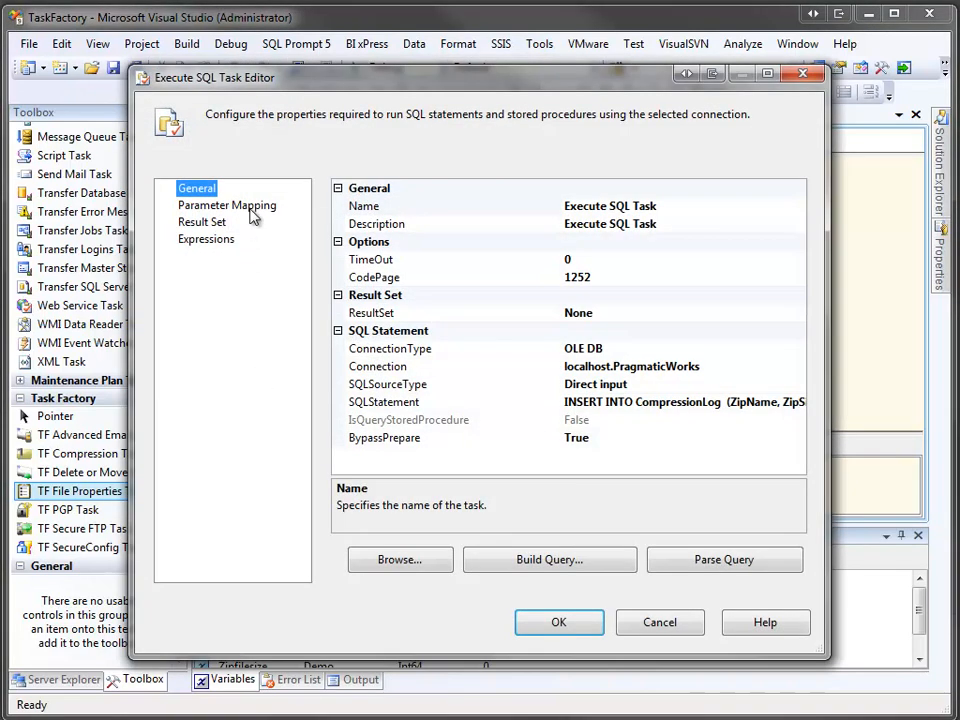
pyautogui.click(251, 210)
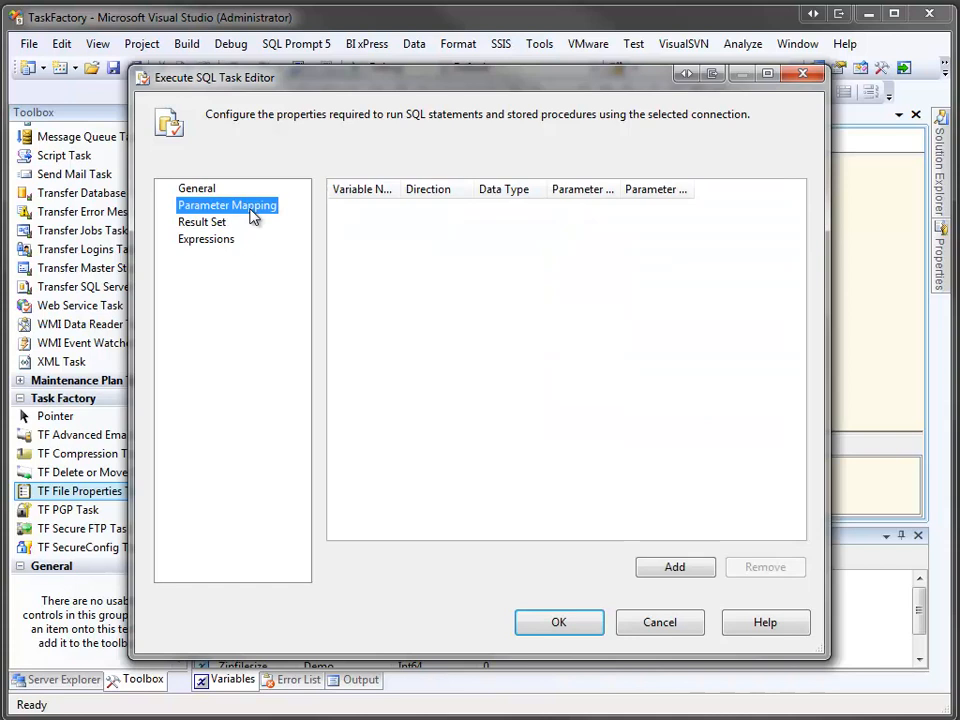
pyautogui.click(666, 568)
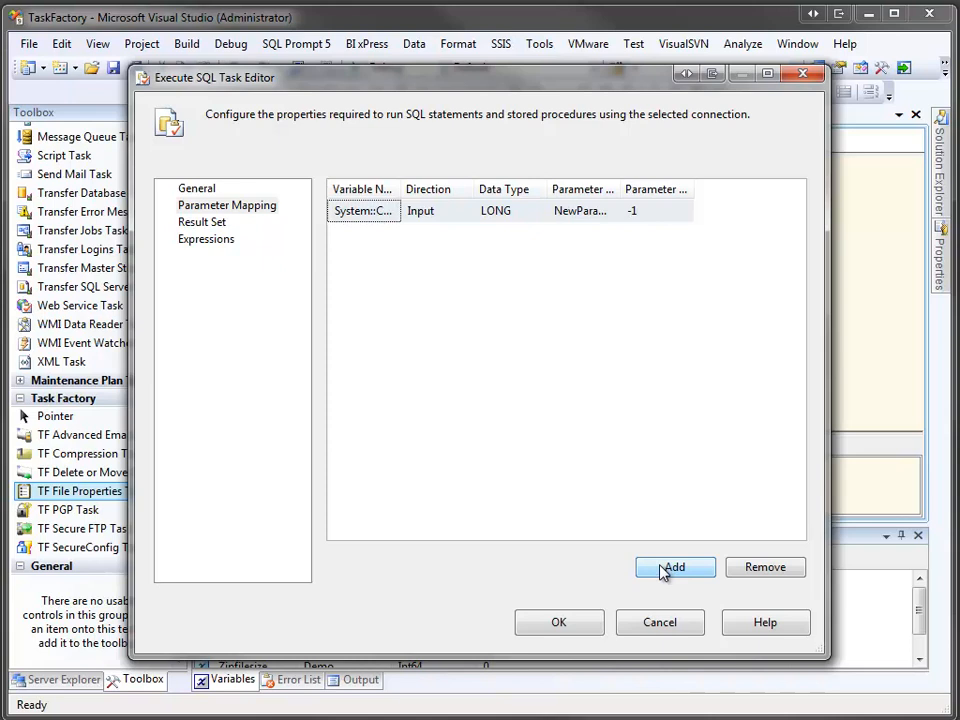
pyautogui.moveTo(405, 191); pyautogui.dragTo(486, 200)
pyautogui.click(476, 217)
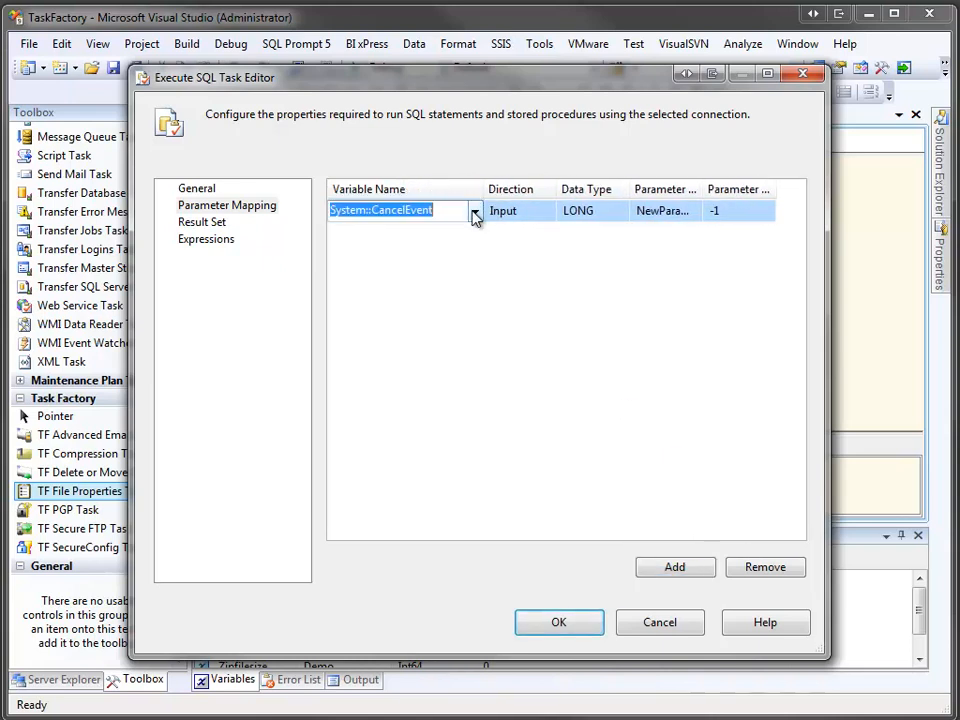
pyautogui.click(476, 212)
pyautogui.moveTo(480, 262); pyautogui.dragTo(474, 380)
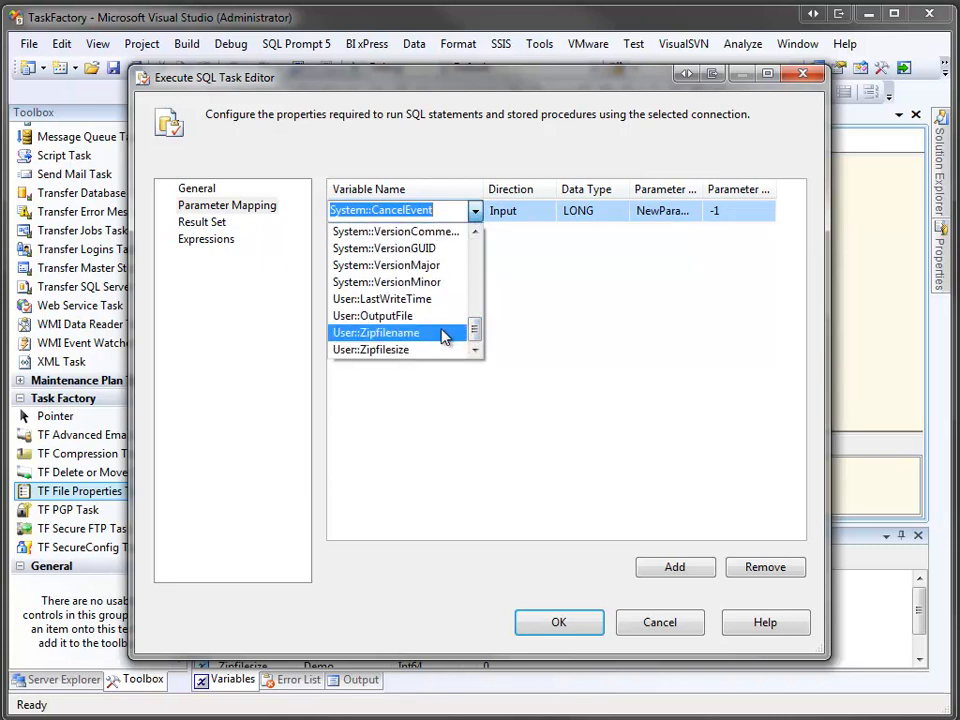
pyautogui.click(443, 332)
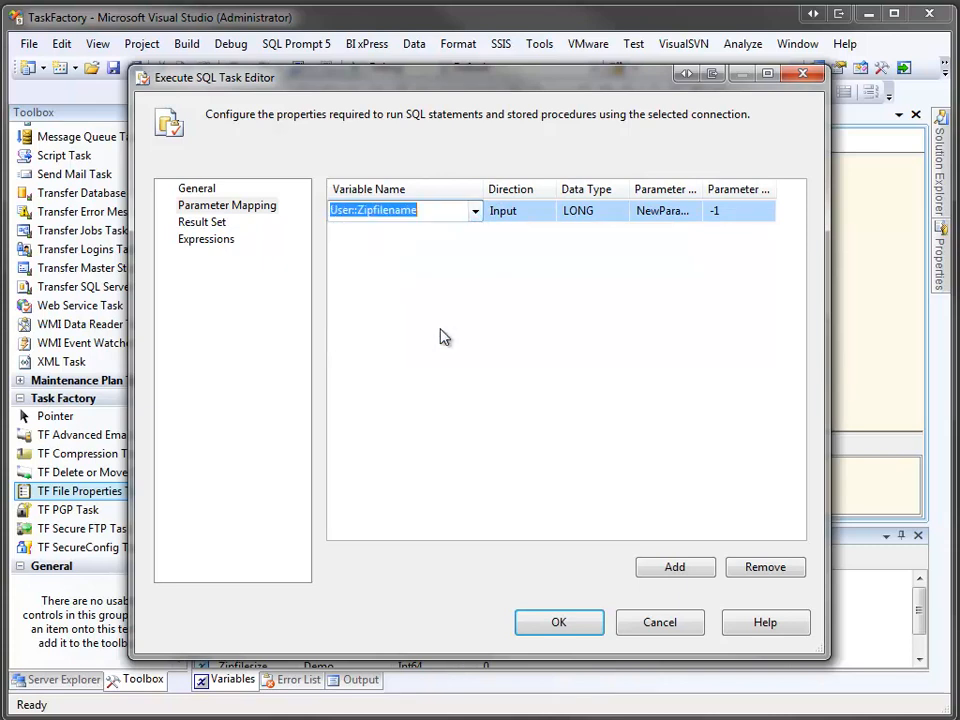
# Set the User::Zipfilename mapping's data type to NVARCHAR and its parameter name to 0
pyautogui.click(600, 222)
pyautogui.click(621, 213)
pyautogui.click(597, 285)
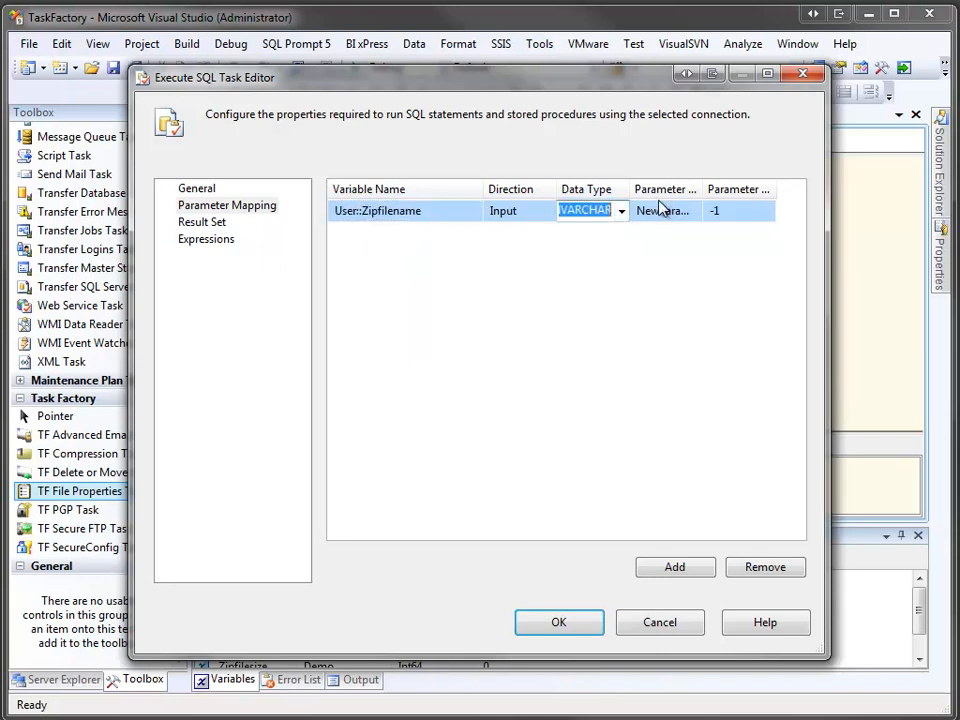
pyautogui.click(638, 211)
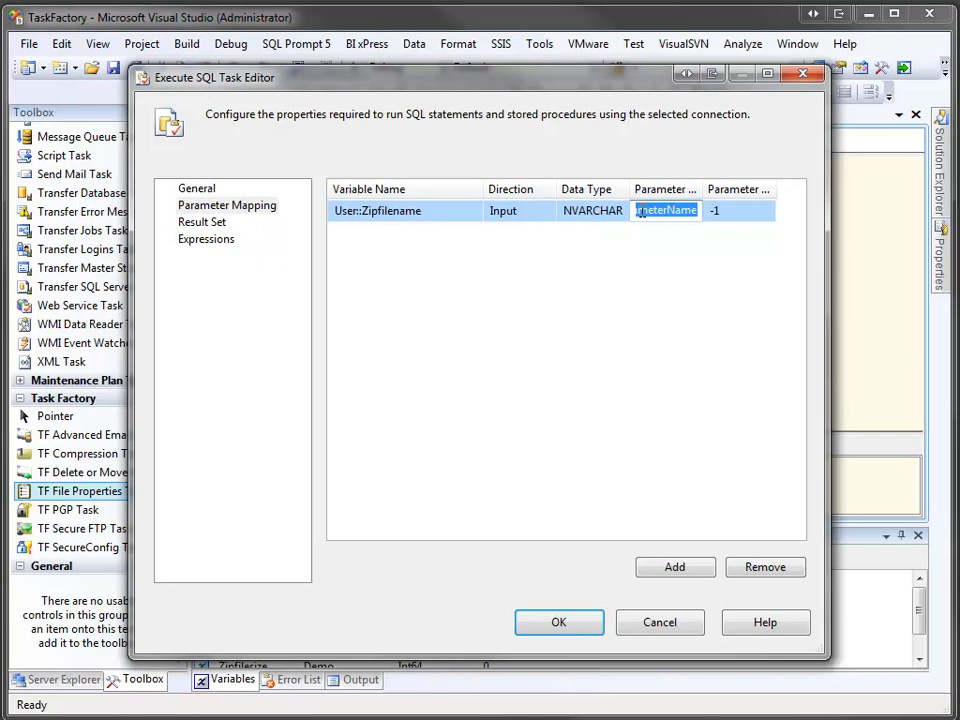
pyautogui.write('0')
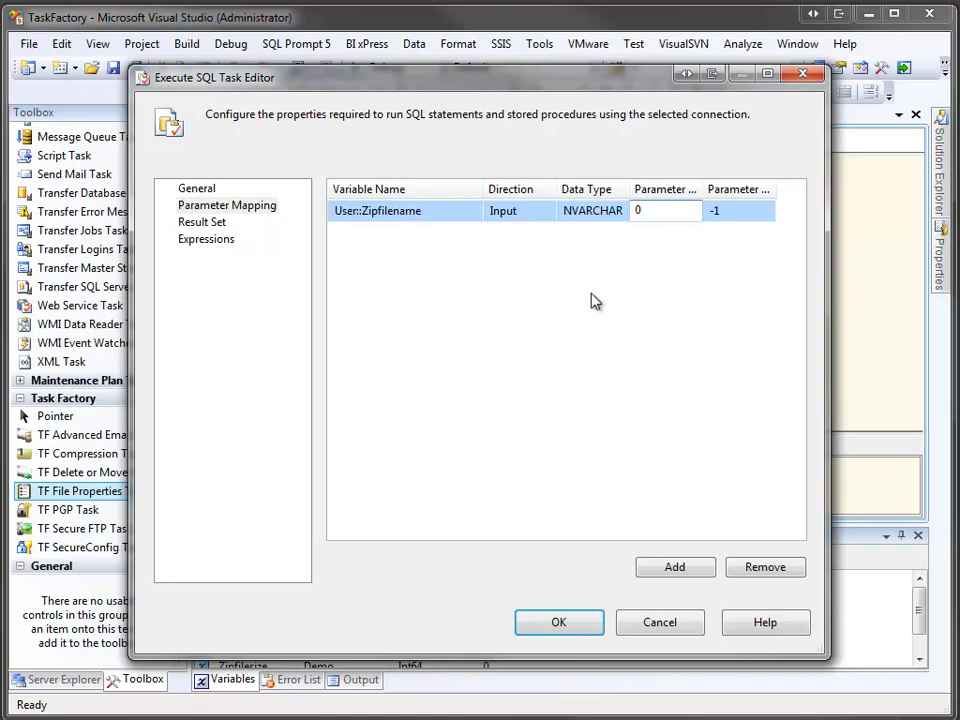
# Add a second parameter mapping for User::Zipfilesize with parameter name 1
pyautogui.click(664, 572)
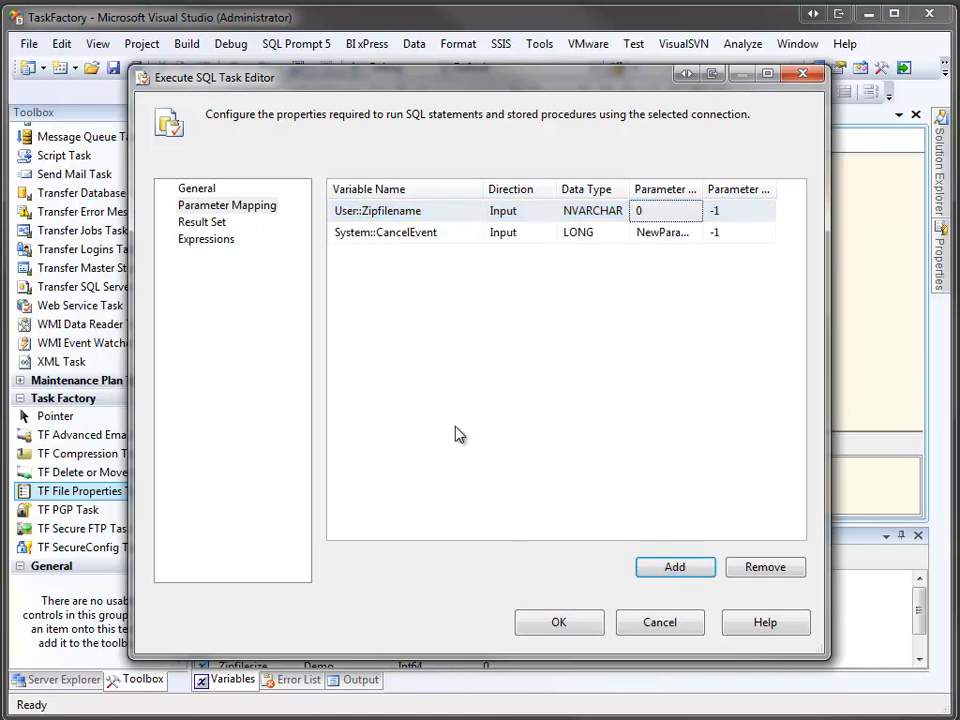
pyautogui.click(493, 236)
pyautogui.click(477, 240)
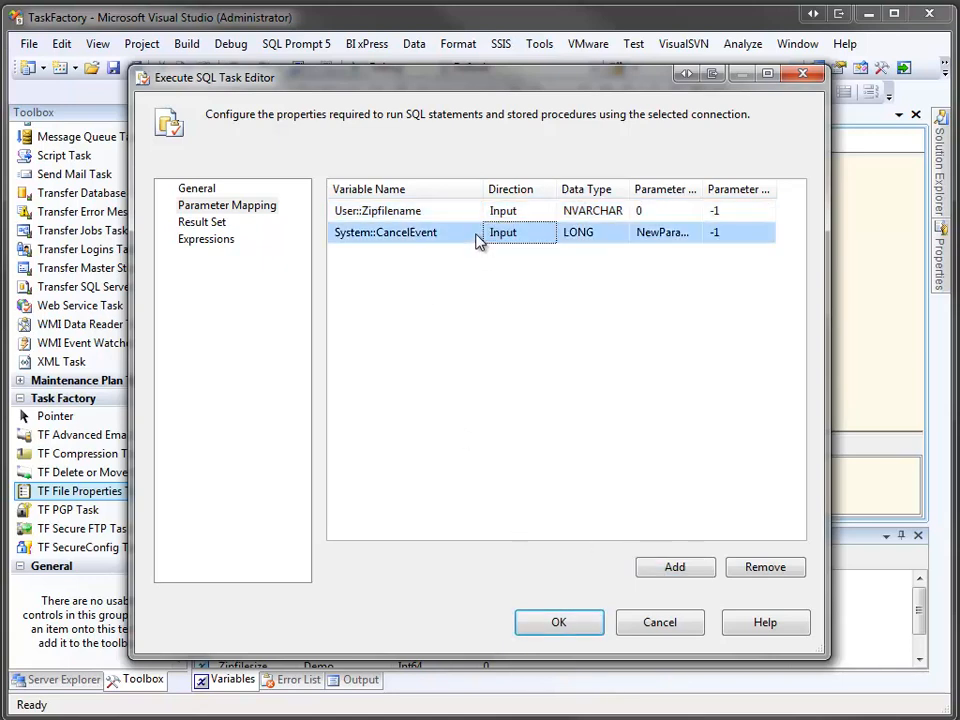
pyautogui.click(476, 236)
pyautogui.moveTo(476, 278); pyautogui.dragTo(446, 388)
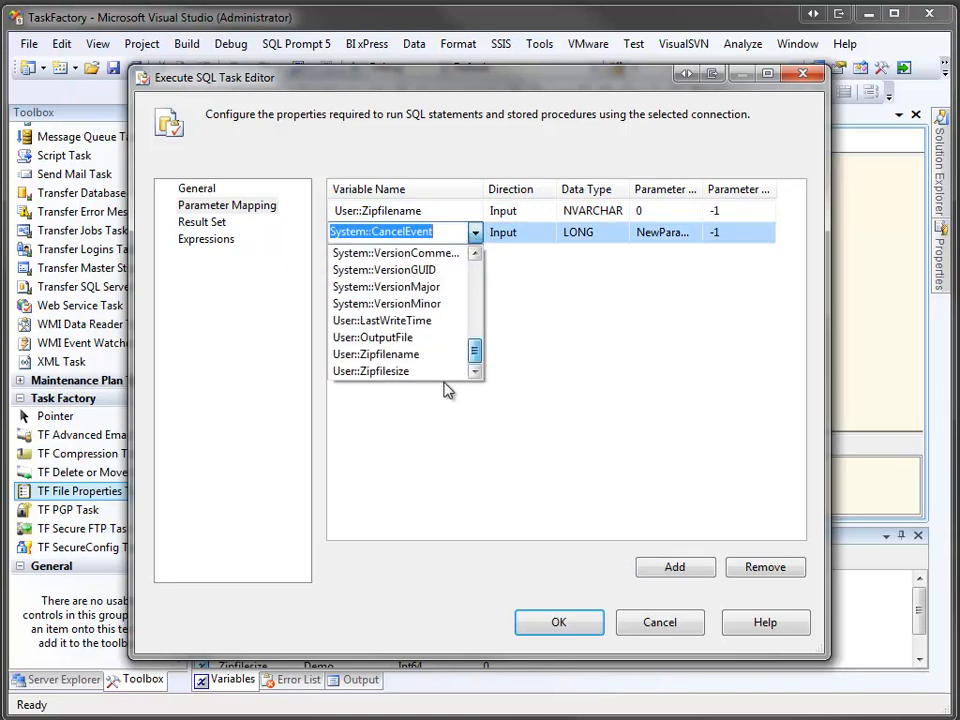
pyautogui.click(417, 373)
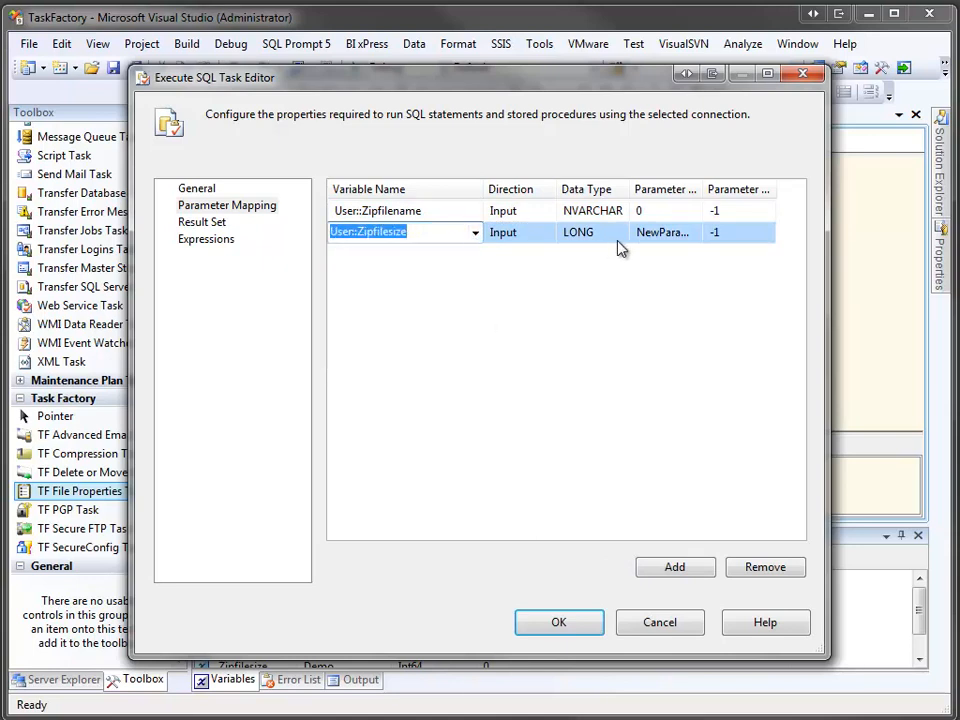
pyautogui.click(660, 232)
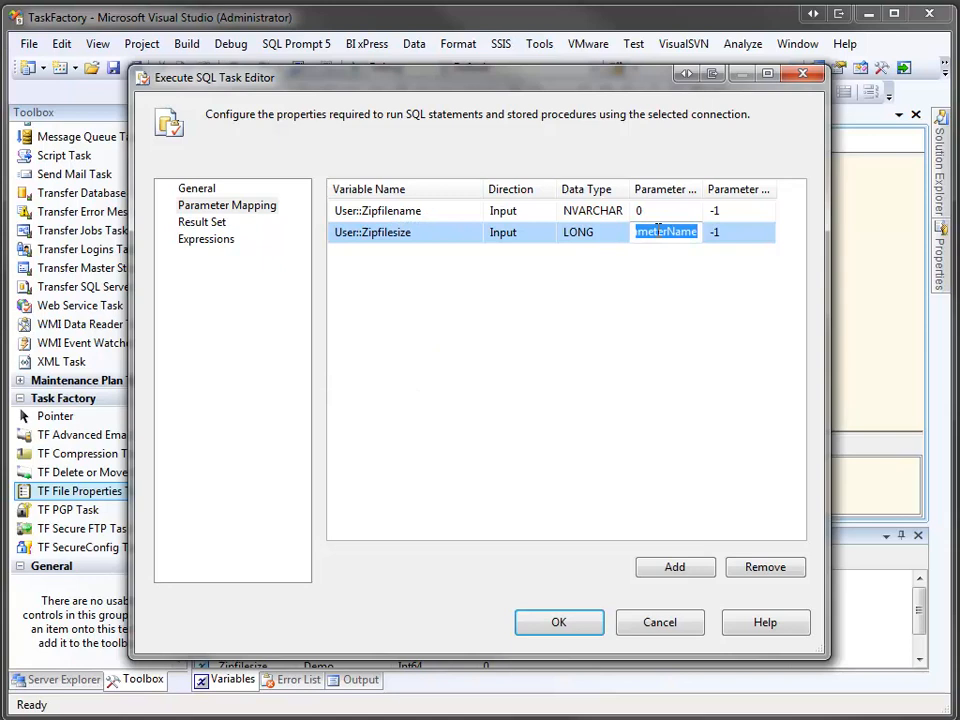
pyautogui.write('1')
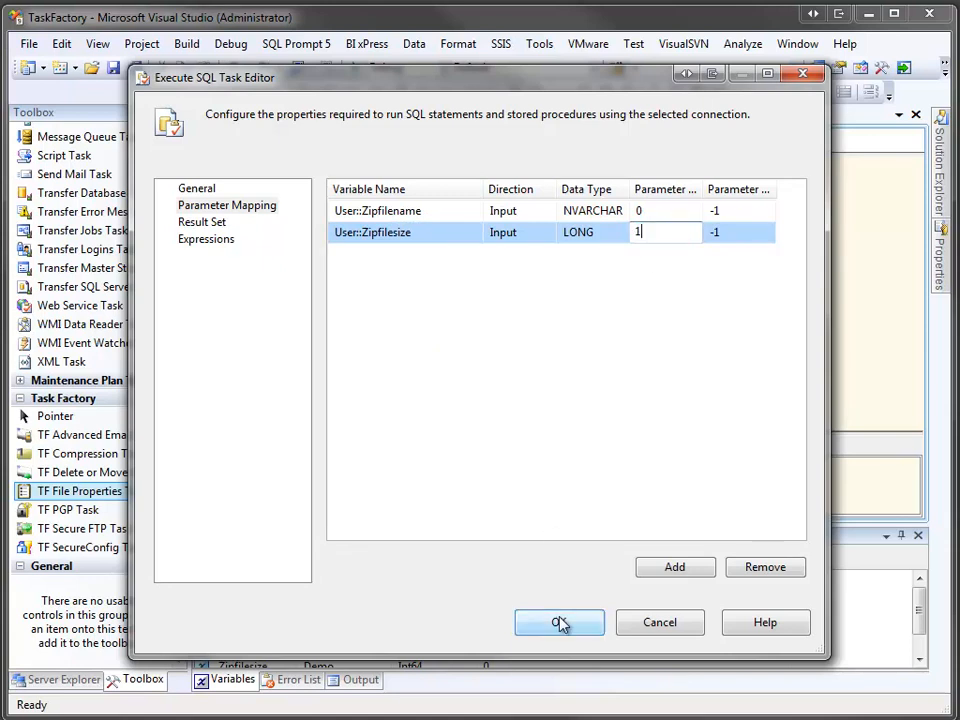
# Add a third parameter mapping for the User::LastWriteTime variable
pyautogui.click(670, 568)
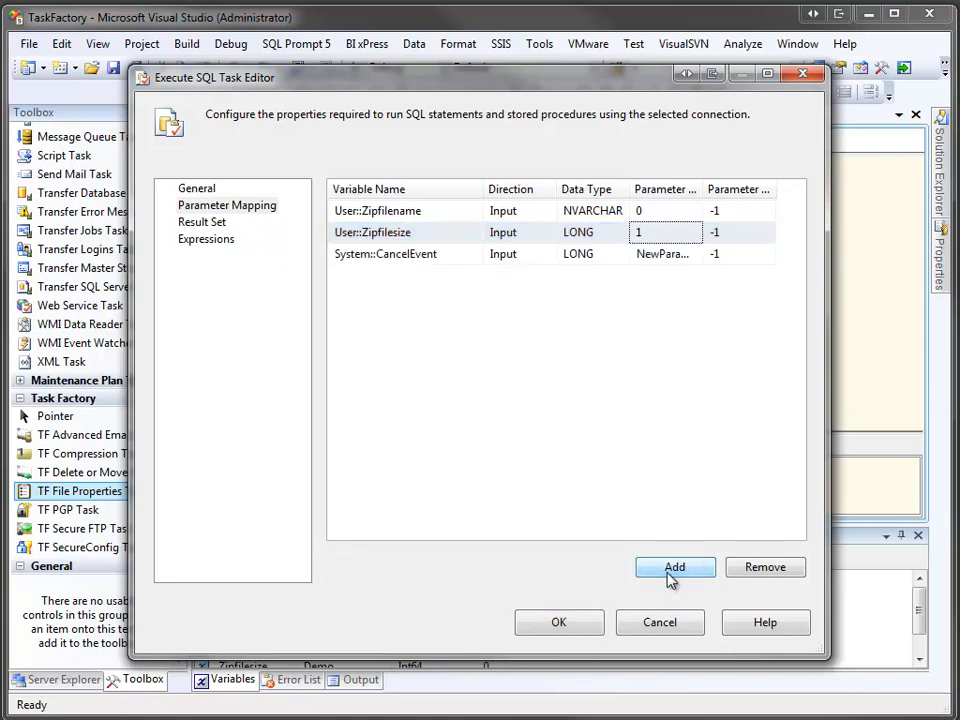
pyautogui.click(446, 253)
pyautogui.click(475, 254)
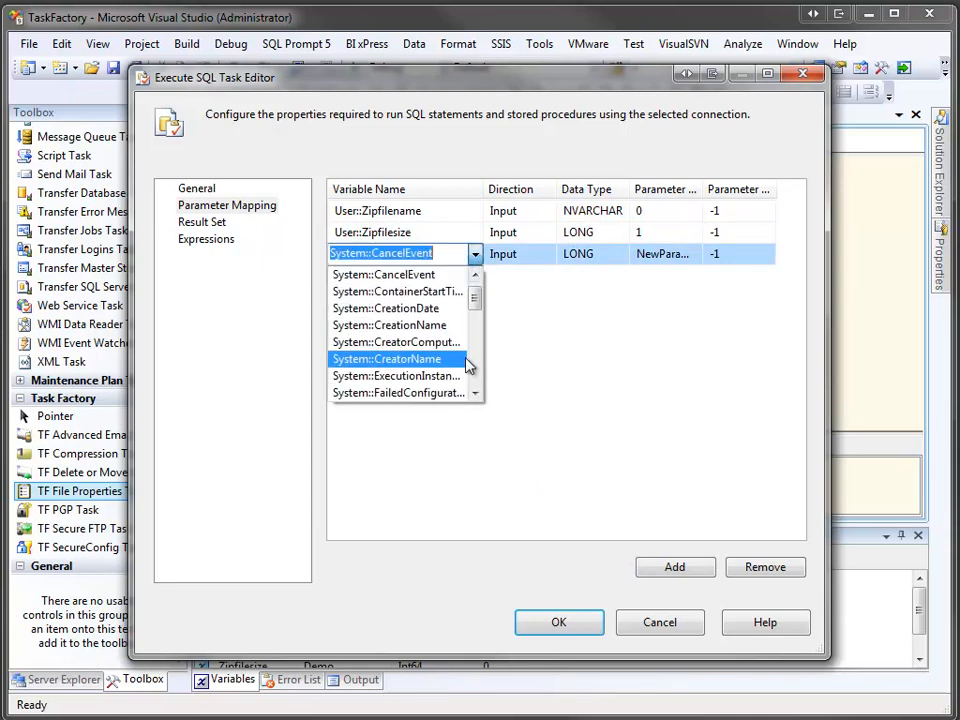
pyautogui.moveTo(477, 311); pyautogui.dragTo(477, 383)
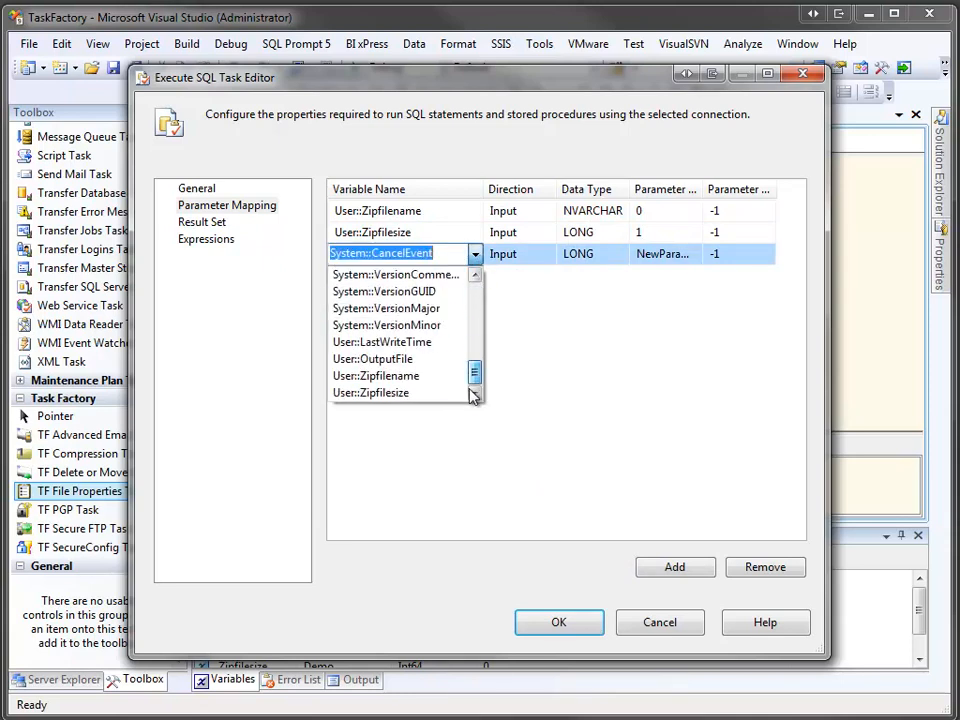
pyautogui.click(437, 343)
# Set the User::LastWriteTime mapping's data type to DATE and its parameter name to 2, and accept the Execute SQL Task settings
pyautogui.click(600, 254)
pyautogui.click(621, 255)
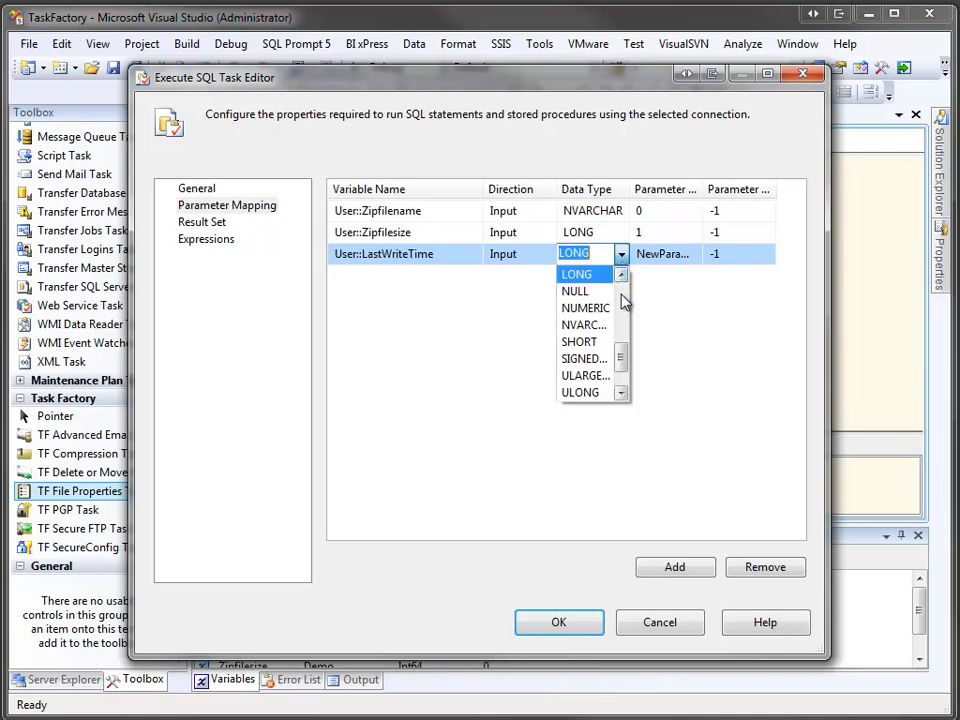
pyautogui.click(623, 298)
pyautogui.click(623, 298)
pyautogui.click(623, 294)
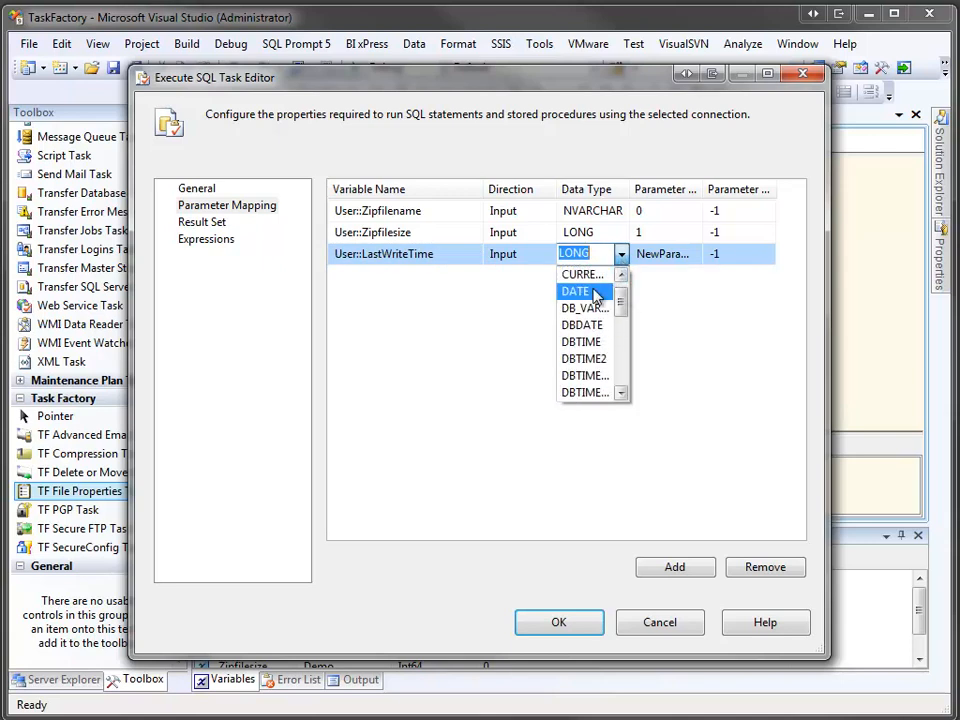
pyautogui.click(600, 292)
pyautogui.click(668, 254)
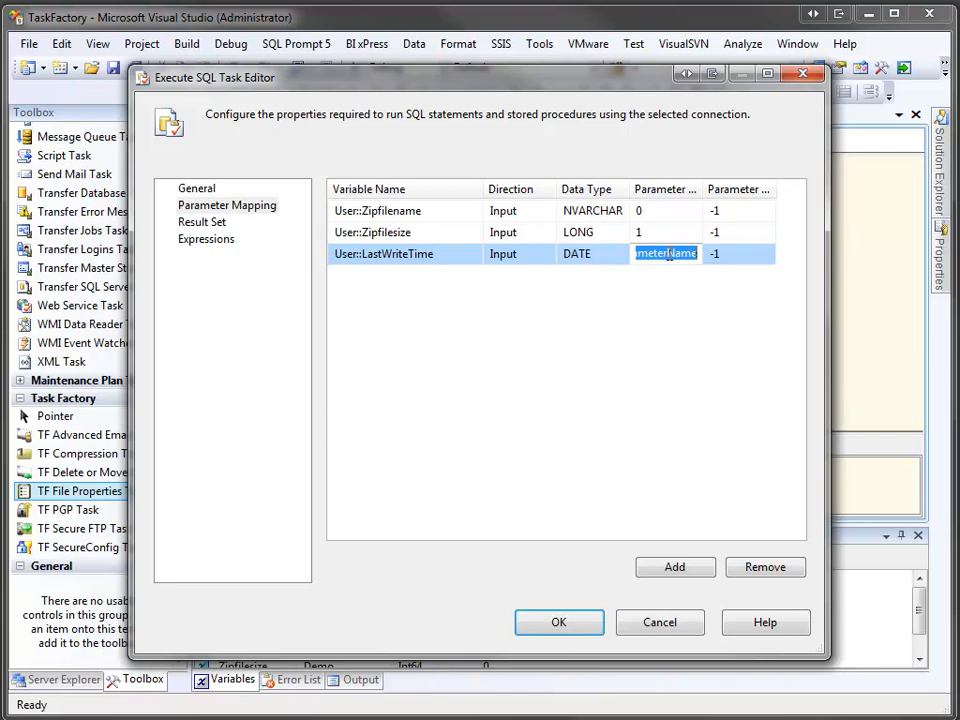
pyautogui.write('2')
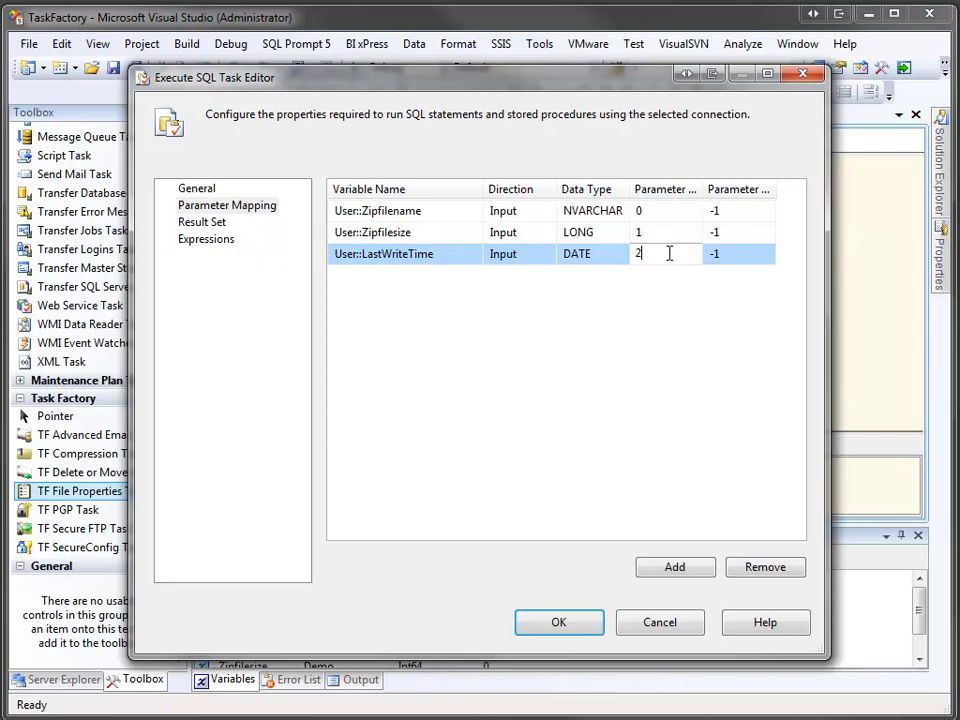
pyautogui.click(559, 622)
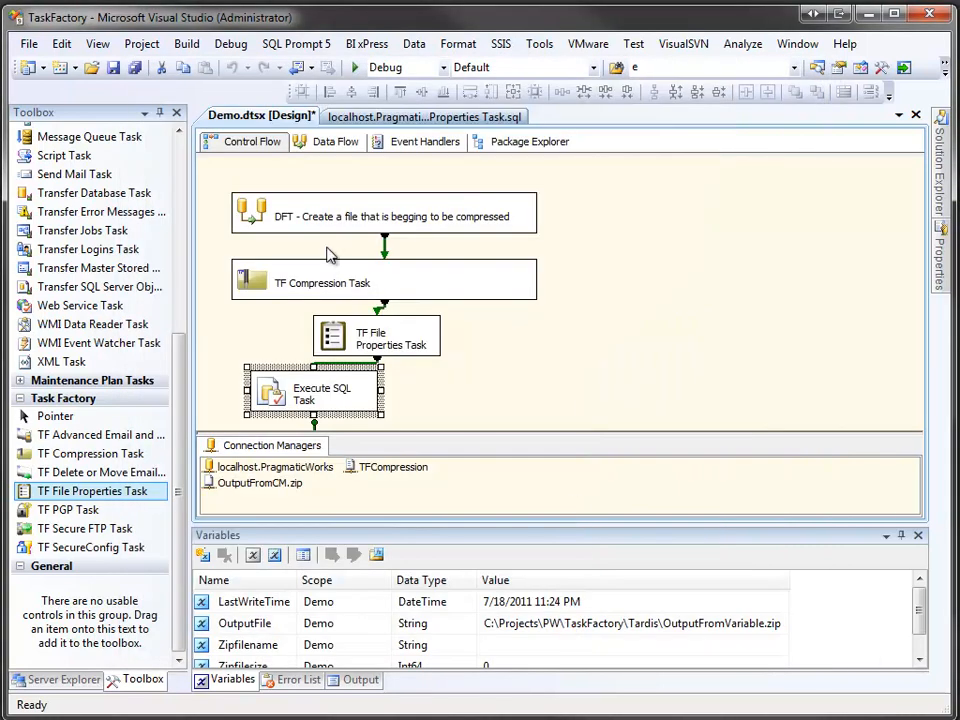
# Left-align all four control flow tasks and make them the same width as the data flow task
pyautogui.moveTo(170, 160); pyautogui.dragTo(420, 418)
pyautogui.click(471, 92)
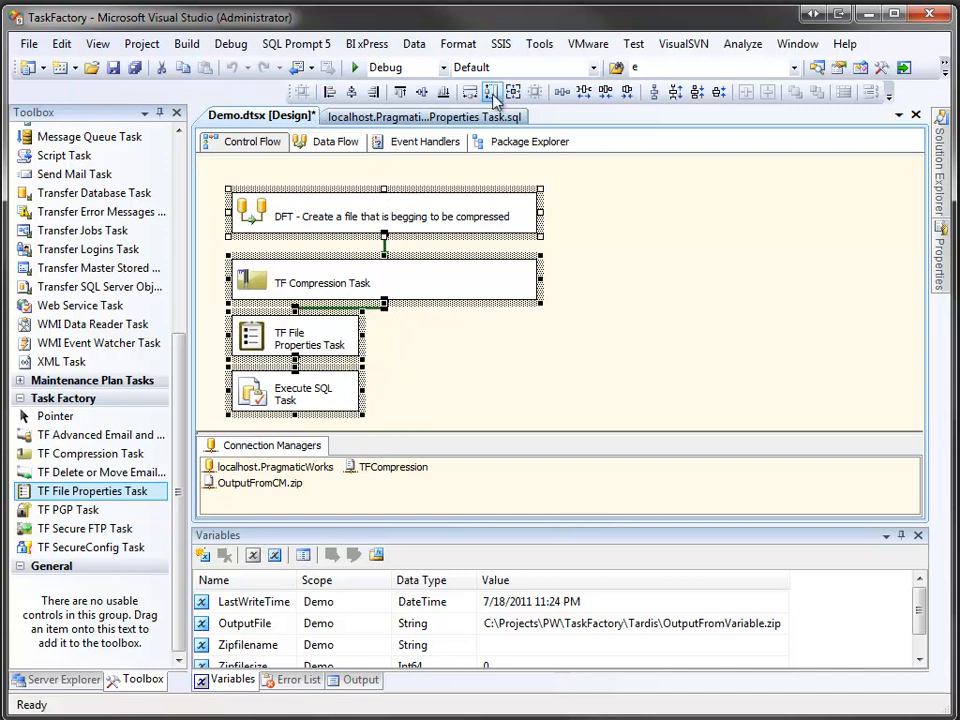
pyautogui.click(470, 93)
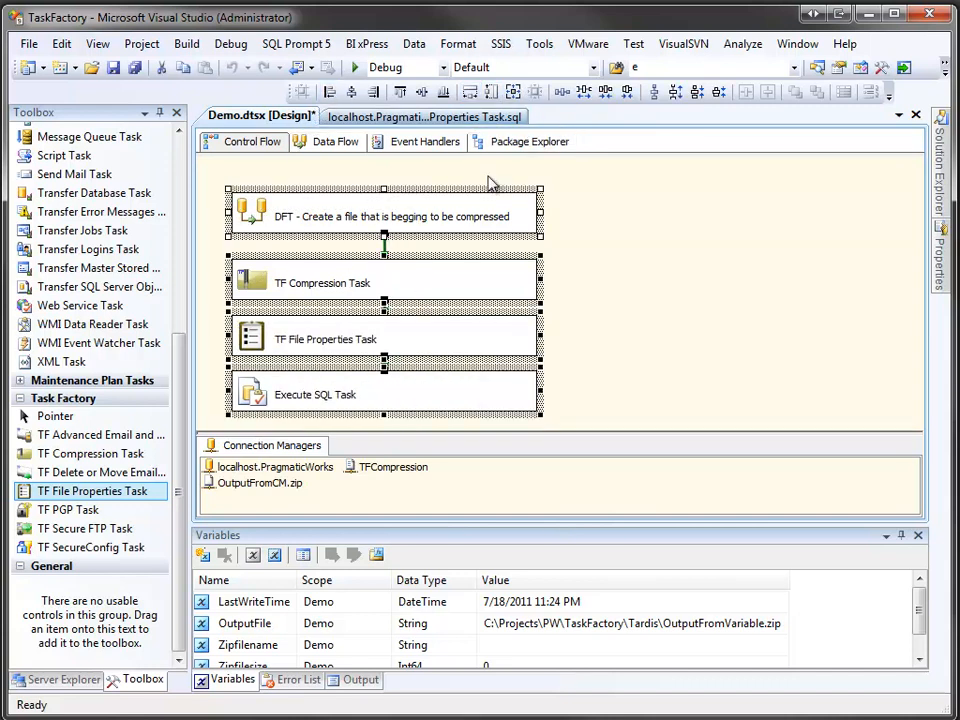
pyautogui.click(589, 230)
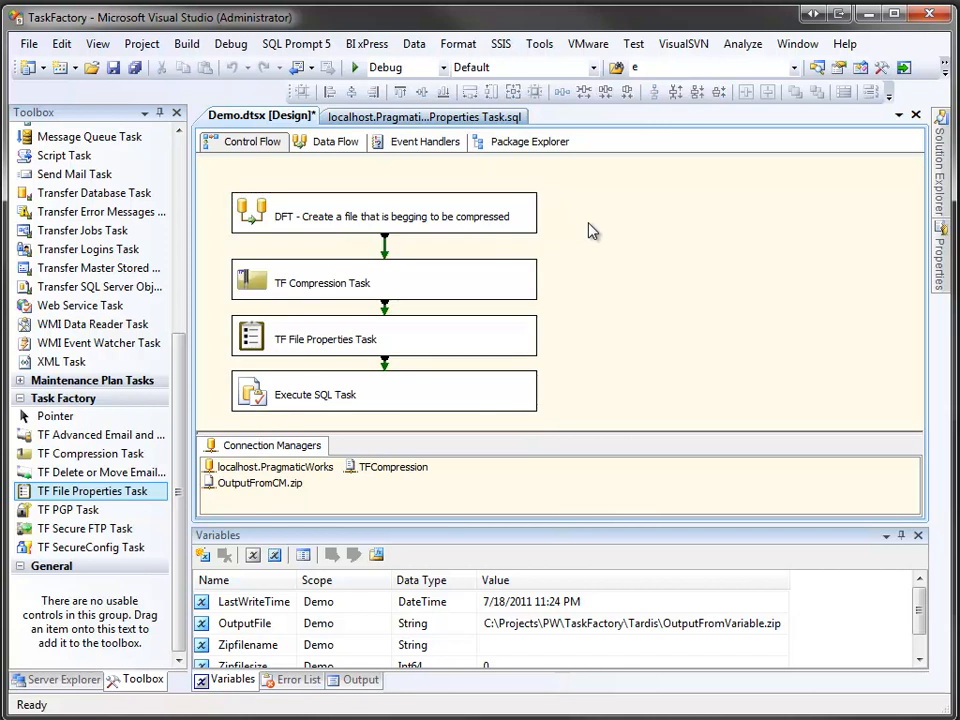
# Run the Demo.dtsx package in debug mode, check all four tasks through Execute SQL Task, and stop debugging
pyautogui.click(355, 68)
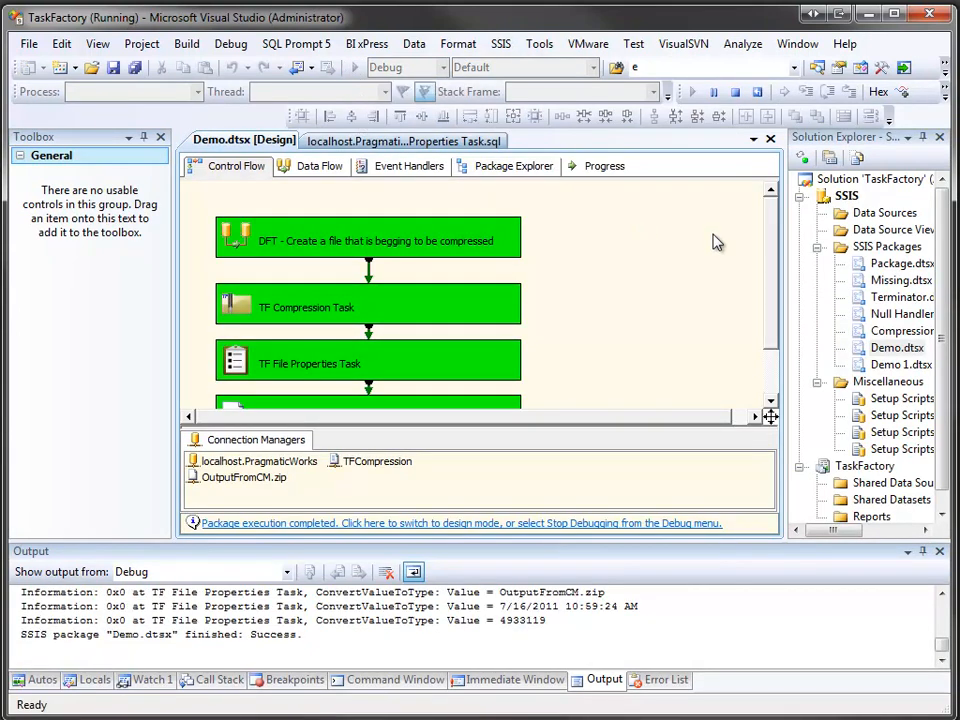
pyautogui.moveTo(761, 233); pyautogui.dragTo(765, 266)
pyautogui.scroll(-2, 765, 262)
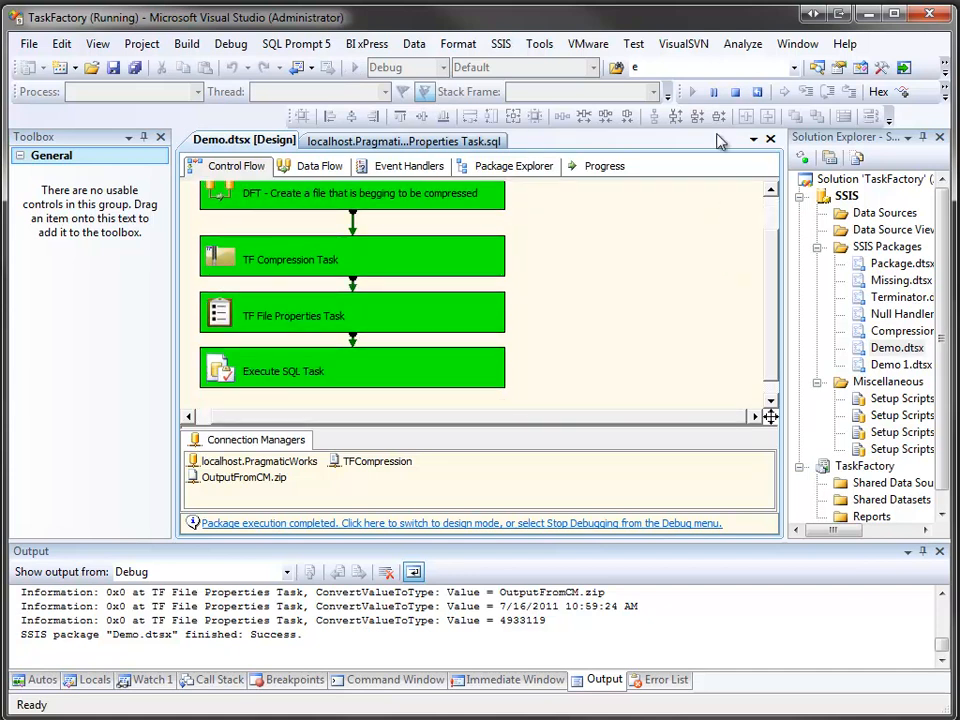
pyautogui.click(736, 92)
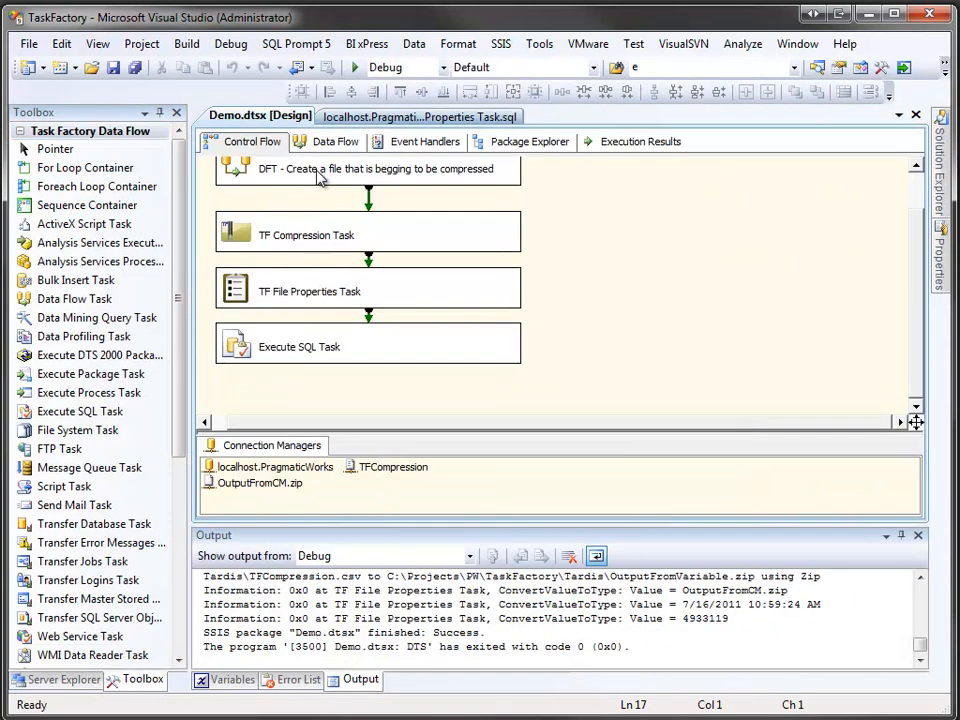
# Execute only the SELECT statement on CompressionLog in the SQL script to check the logged row, and return to the Demo.dtsx design
pyautogui.click(380, 117)
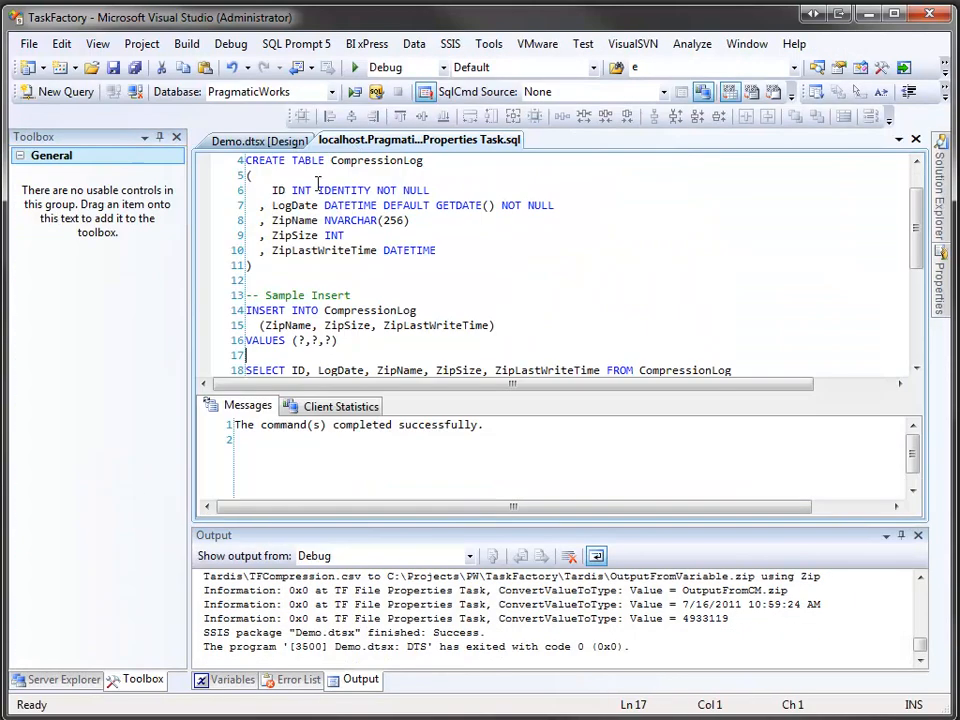
pyautogui.scroll(-1, 299, 217)
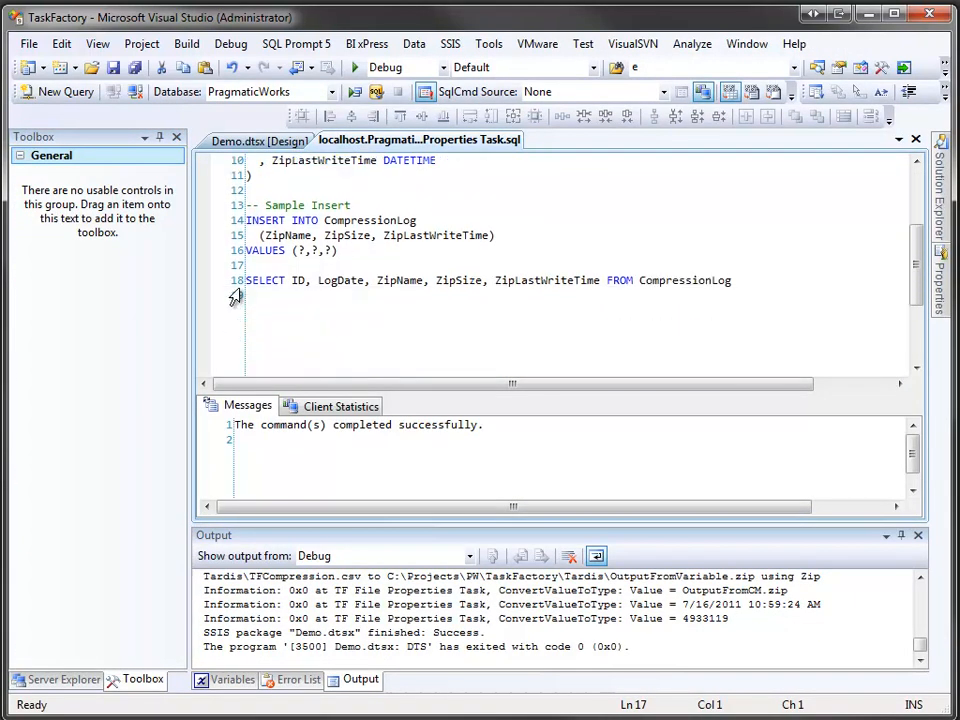
pyautogui.click(231, 287)
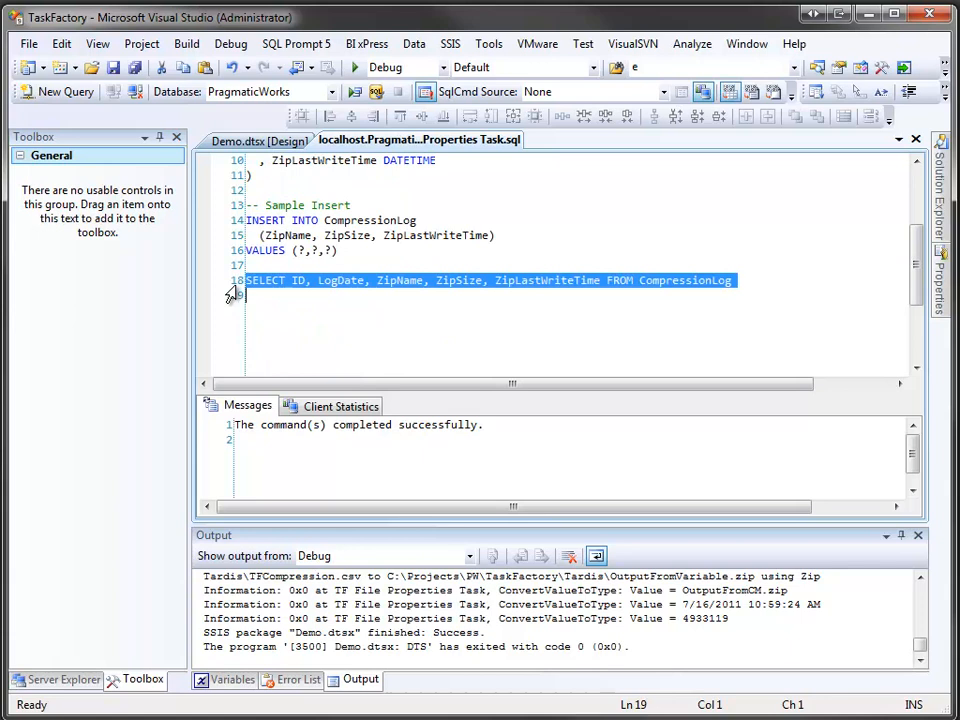
pyautogui.hotkey('ctrl', 'shift', 'e')
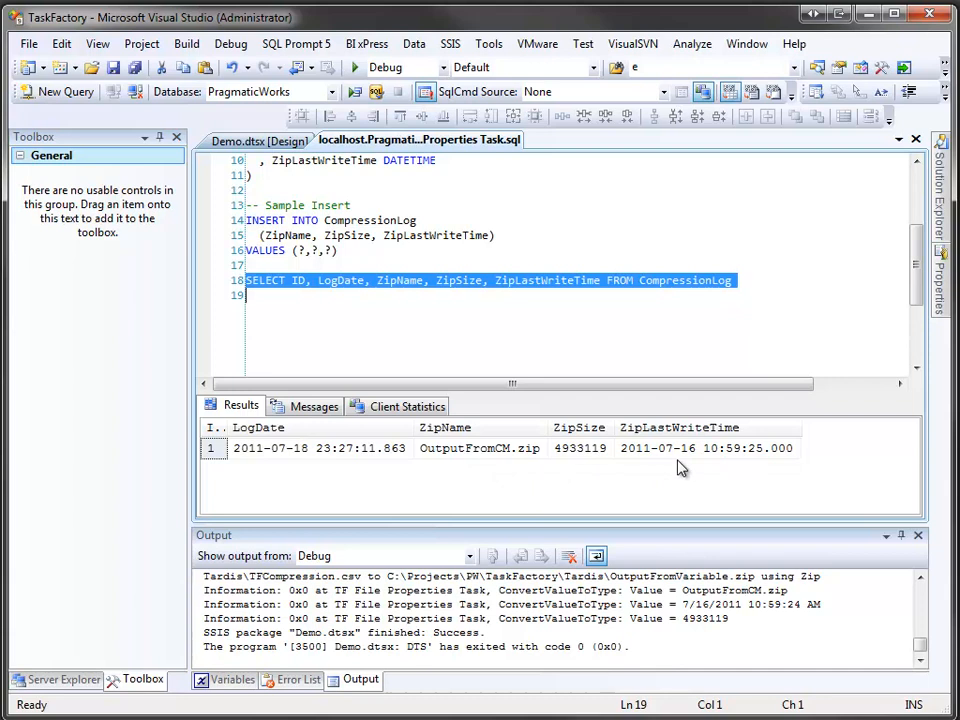
pyautogui.click(275, 143)
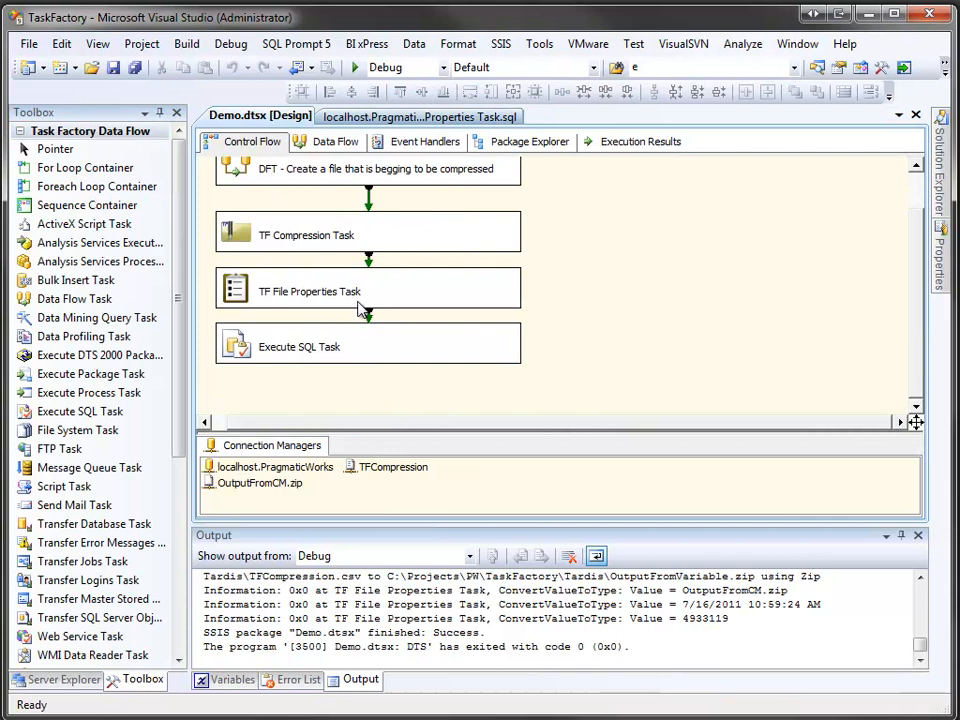